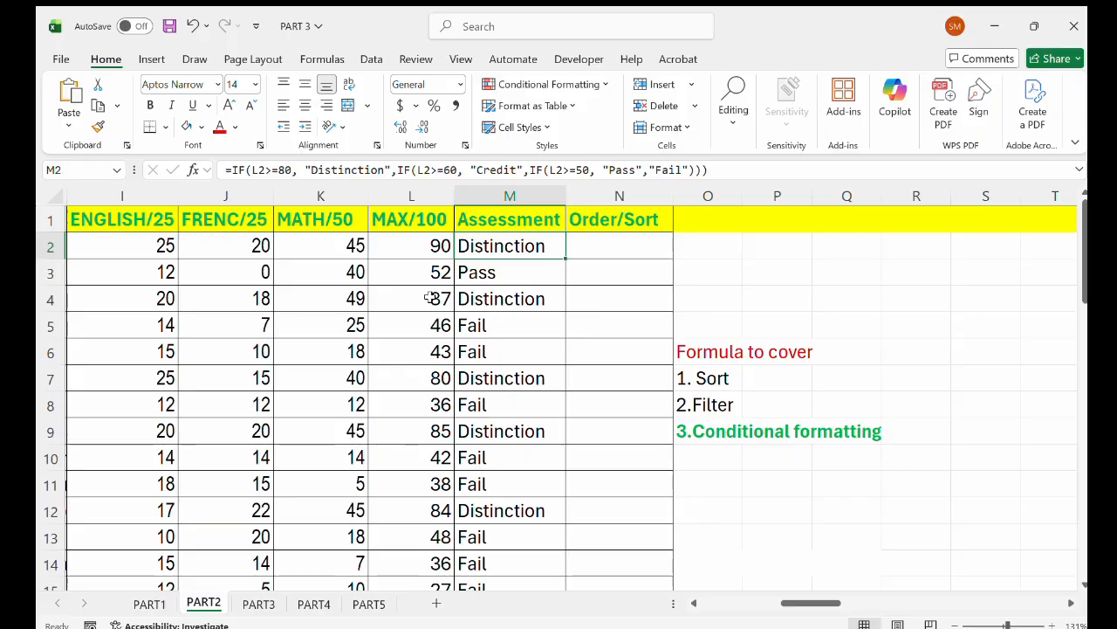
Step: Sort the student table by the MAX/100 column from largest to smallest
{"action": "scroll", "coordinate": [429, 297], "scroll_direction": "down", "scroll_amount": 1}
{"action": "scroll", "coordinate": [432, 305], "scroll_direction": "down", "scroll_amount": 1}
{"action": "scroll", "coordinate": [436, 294], "scroll_direction": "up", "scroll_amount": 2}
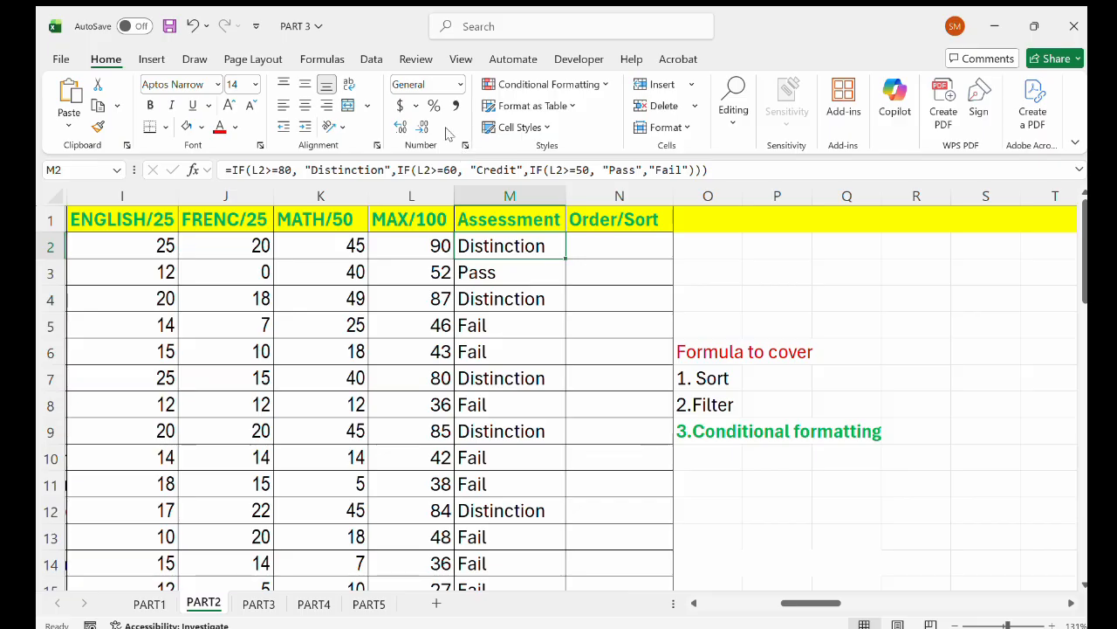
{"action": "left_click", "coordinate": [372, 59]}
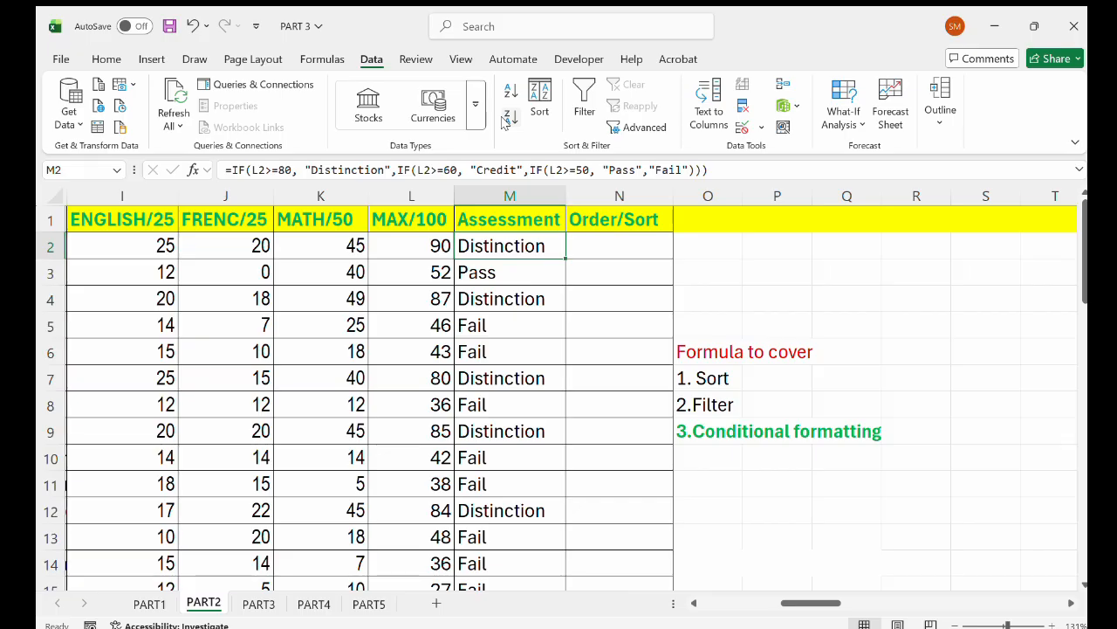
{"action": "left_click", "coordinate": [428, 246]}
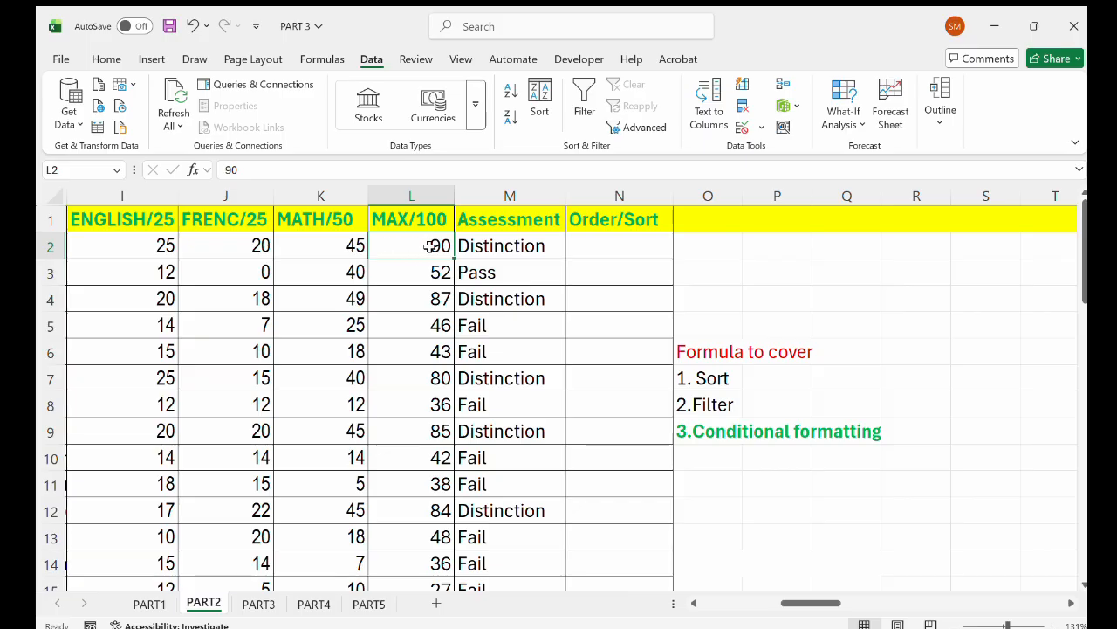
{"action": "left_click", "coordinate": [511, 118]}
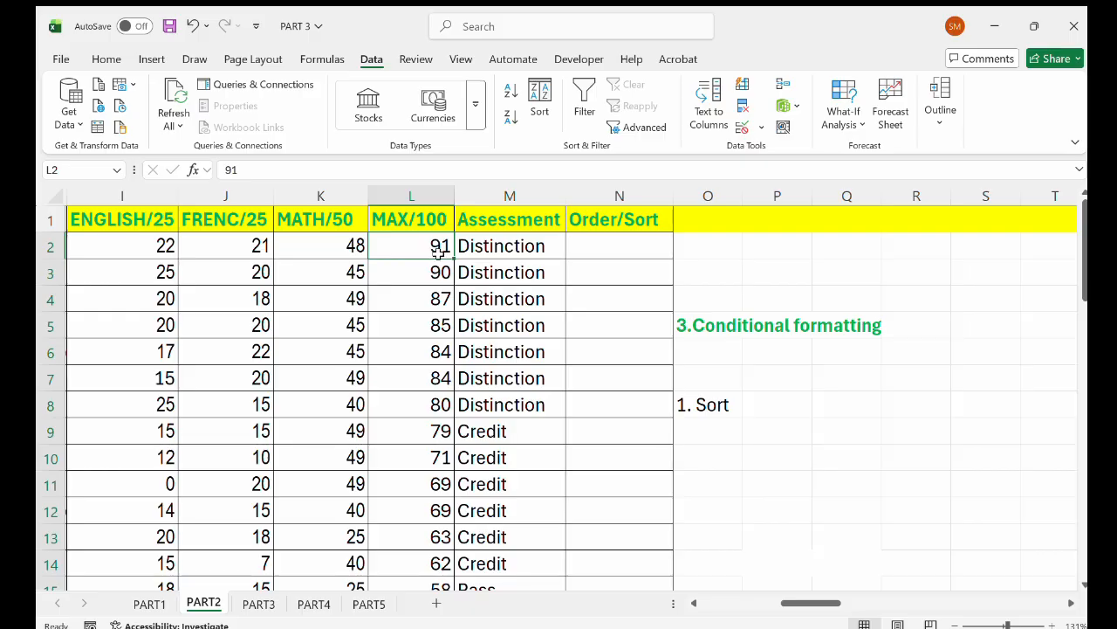
Step: Review the order of the MAX/100 scores and their assessments through the list
{"action": "scroll", "coordinate": [441, 317], "scroll_direction": "down", "scroll_amount": 1}
{"action": "scroll", "coordinate": [441, 317], "scroll_direction": "down", "scroll_amount": 6}
{"action": "scroll", "coordinate": [441, 317], "scroll_direction": "up", "scroll_amount": 2}
{"action": "scroll", "coordinate": [441, 317], "scroll_direction": "up", "scroll_amount": 5}
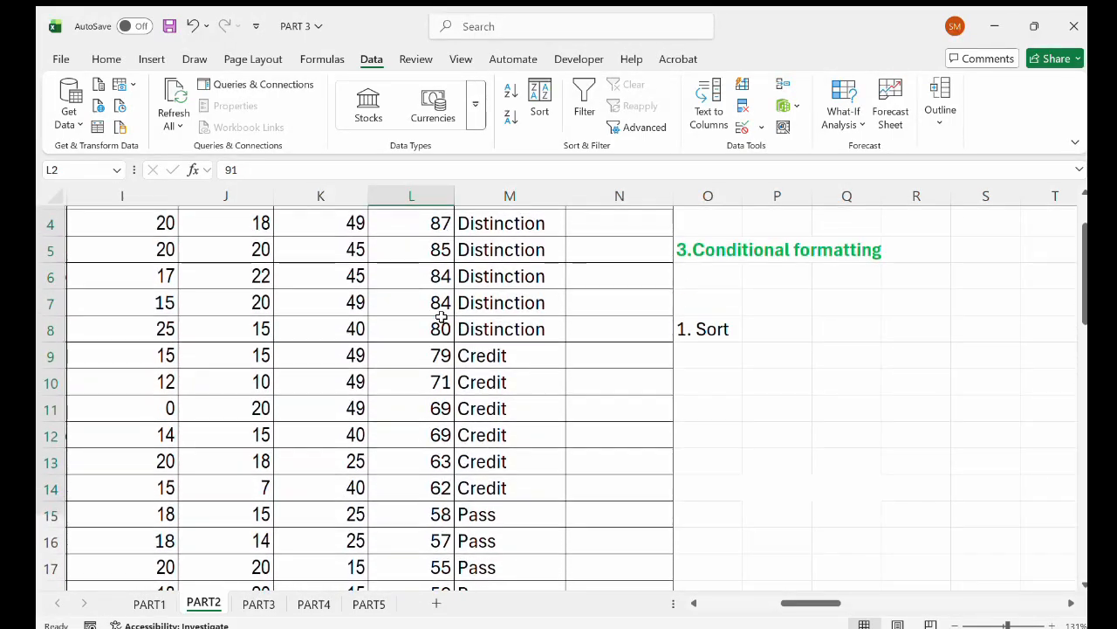
{"action": "scroll", "coordinate": [441, 316], "scroll_direction": "up", "scroll_amount": 1}
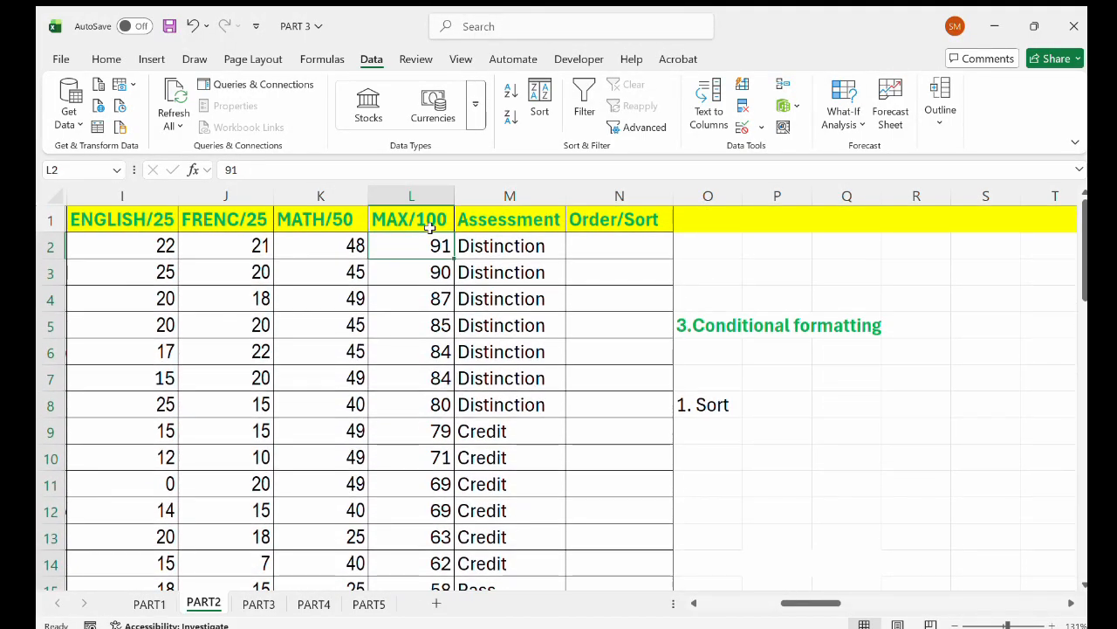
{"action": "left_click", "coordinate": [437, 272]}
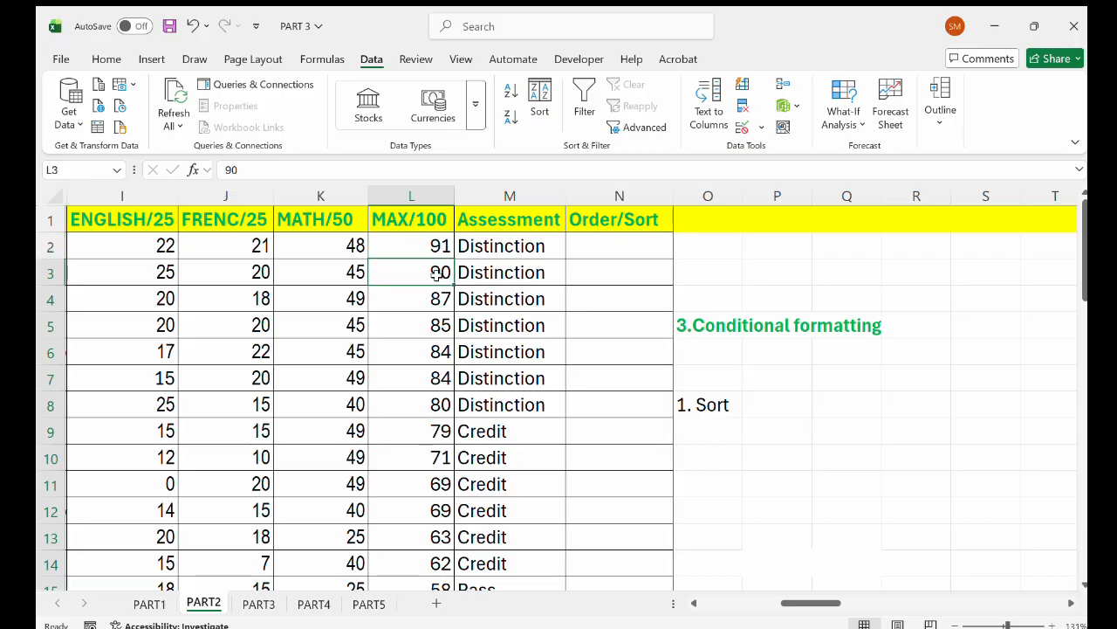
{"action": "left_click", "coordinate": [435, 249]}
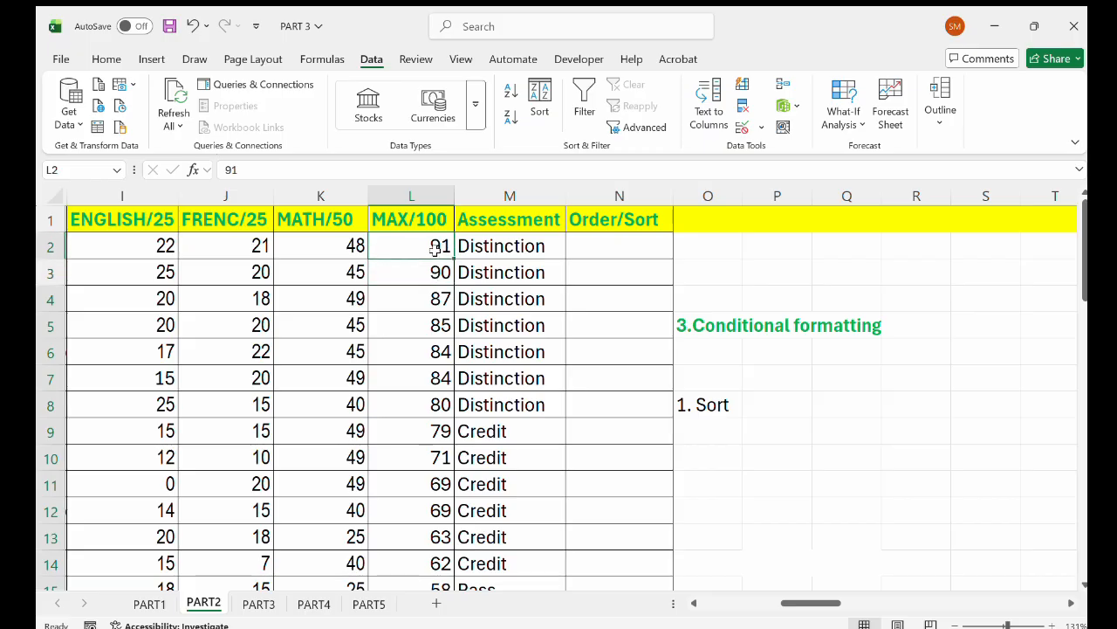
Step: Sort the student table by MAX/100 from smallest to largest and check the order down to the last row
{"action": "left_click", "coordinate": [510, 91]}
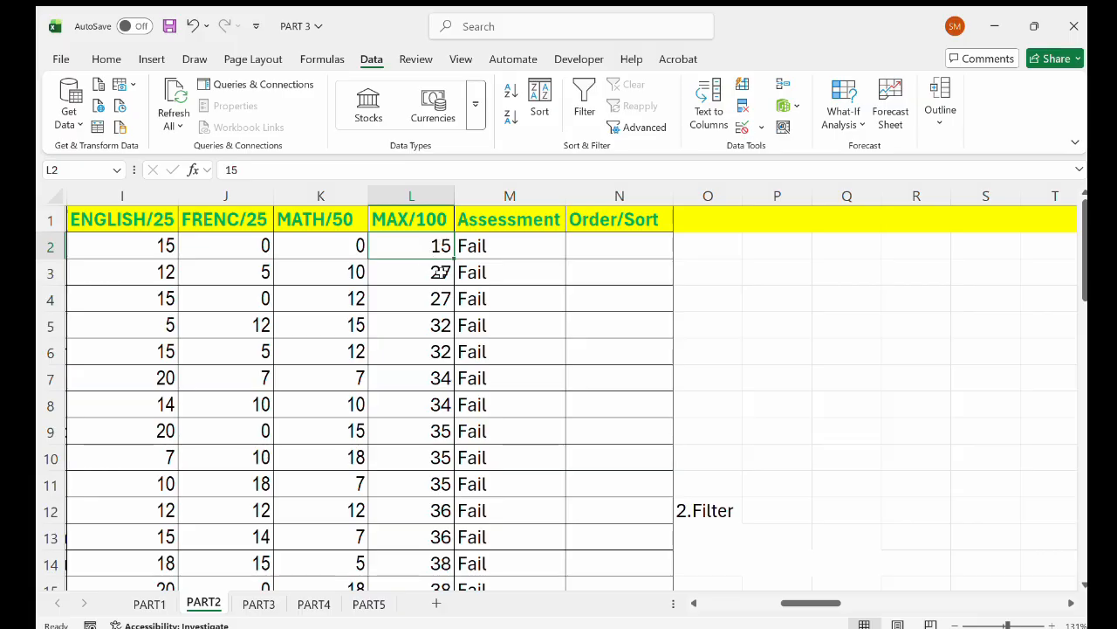
{"action": "scroll", "coordinate": [442, 334], "scroll_direction": "down", "scroll_amount": 5}
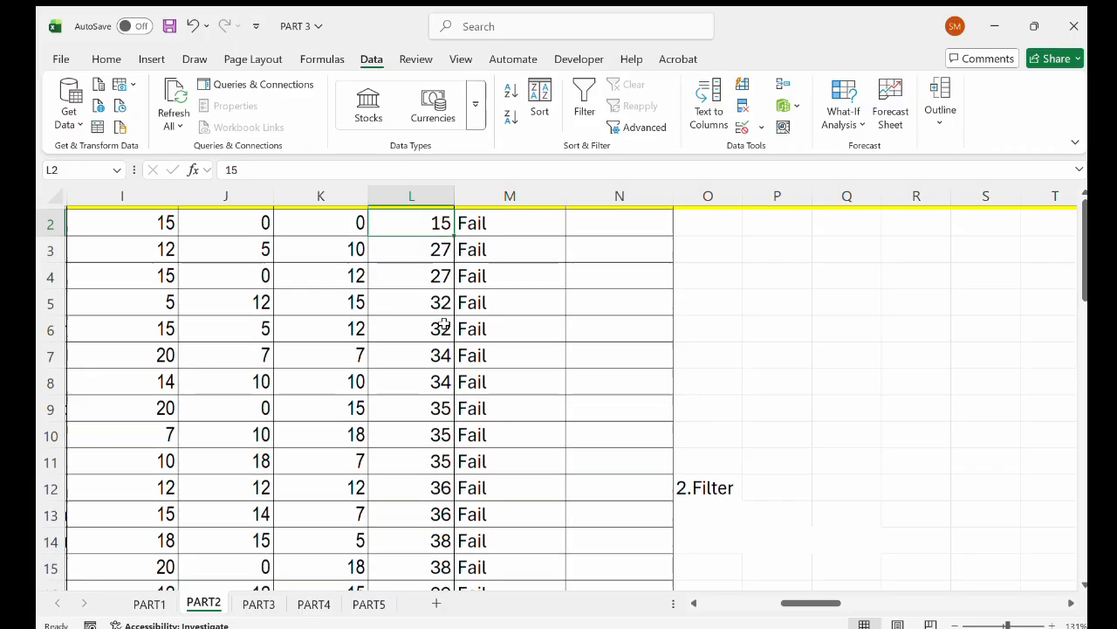
{"action": "scroll", "coordinate": [444, 323], "scroll_direction": "down", "scroll_amount": 7}
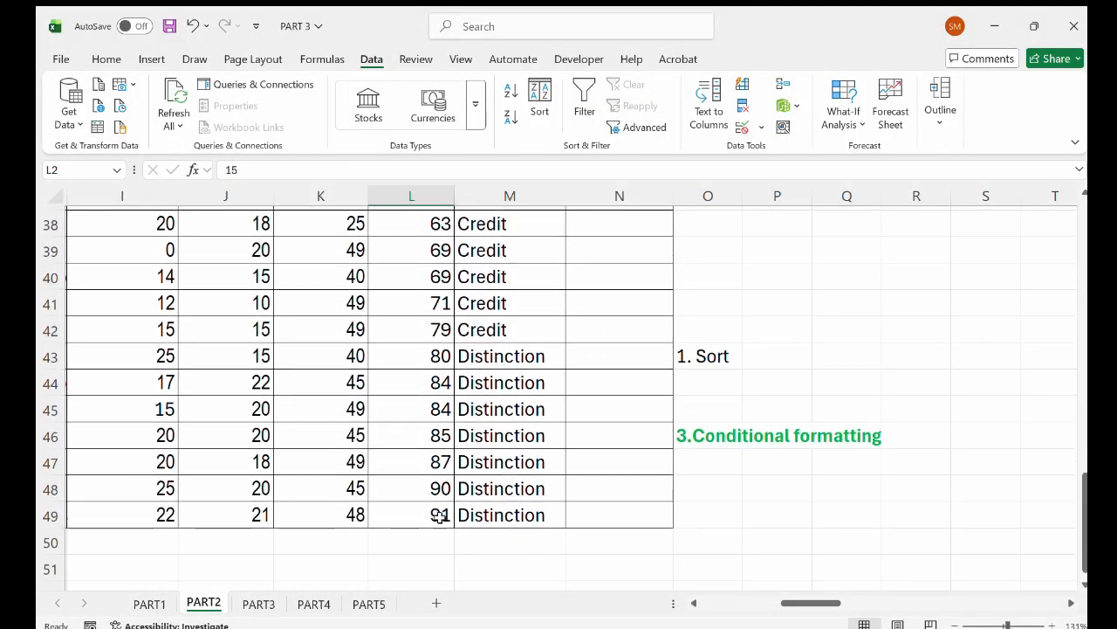
{"action": "scroll", "coordinate": [426, 445], "scroll_direction": "up", "scroll_amount": 11}
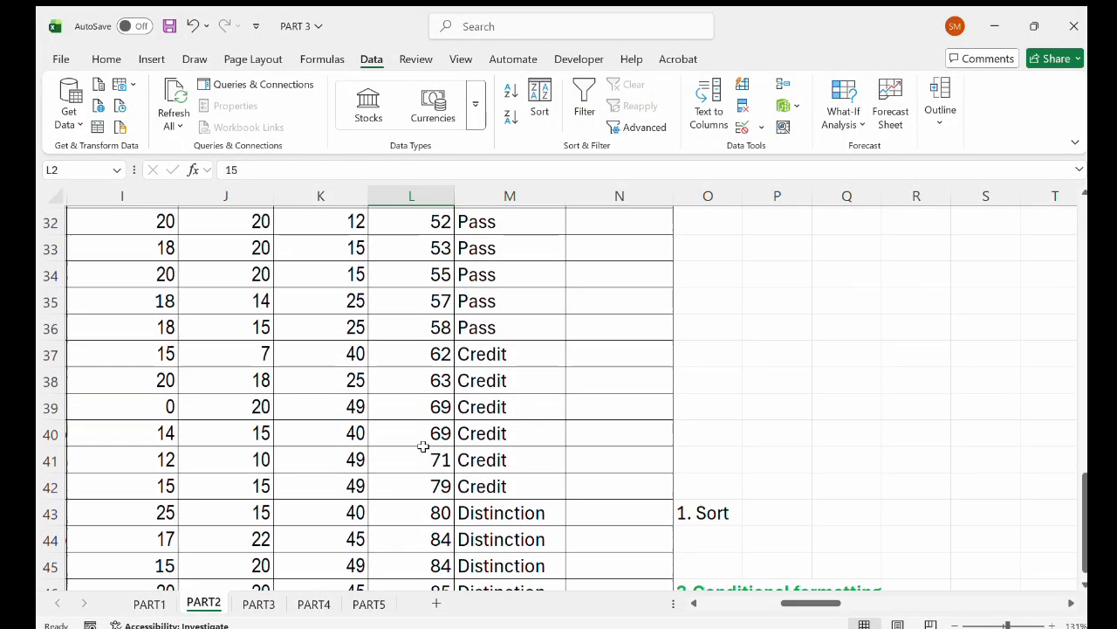
{"action": "scroll", "coordinate": [423, 446], "scroll_direction": "up", "scroll_amount": 1}
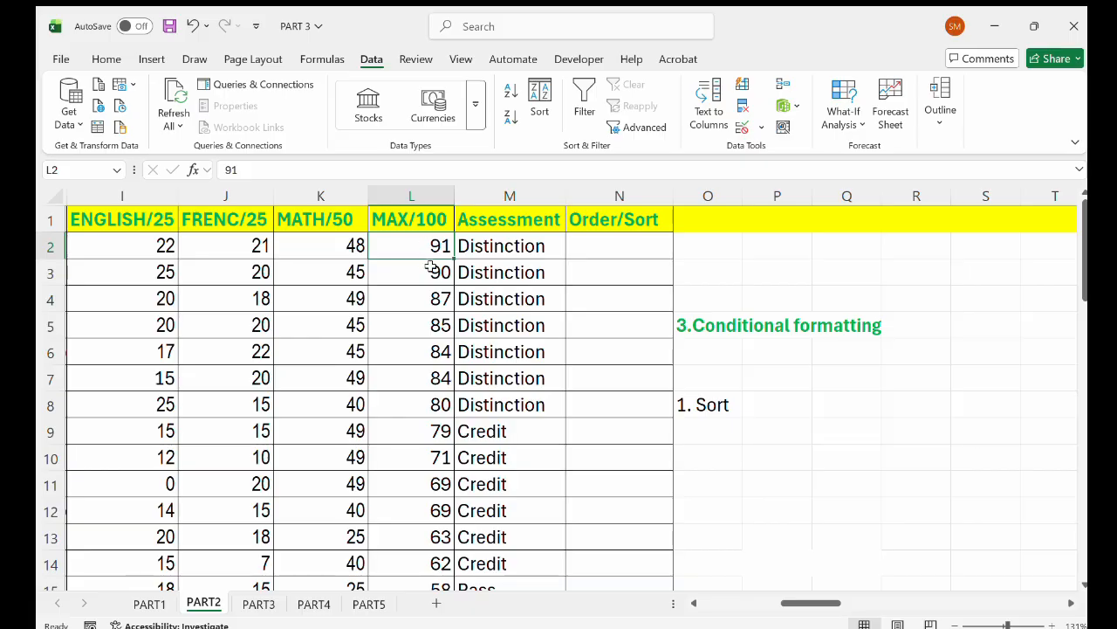
{"action": "left_click", "coordinate": [422, 196]}
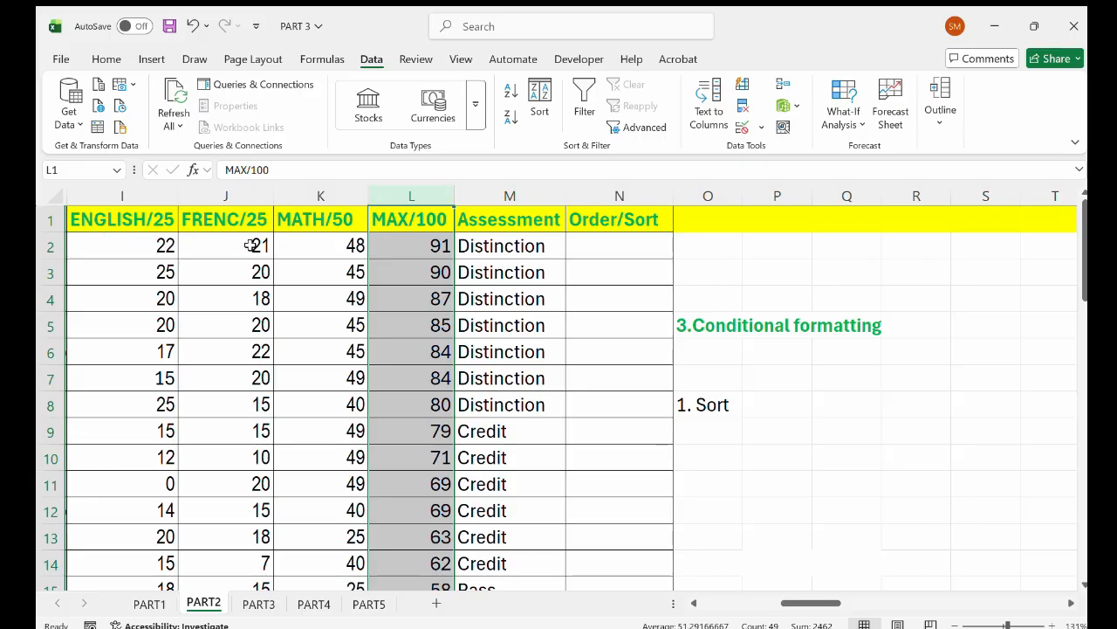
{"action": "left_click", "coordinate": [51, 247]}
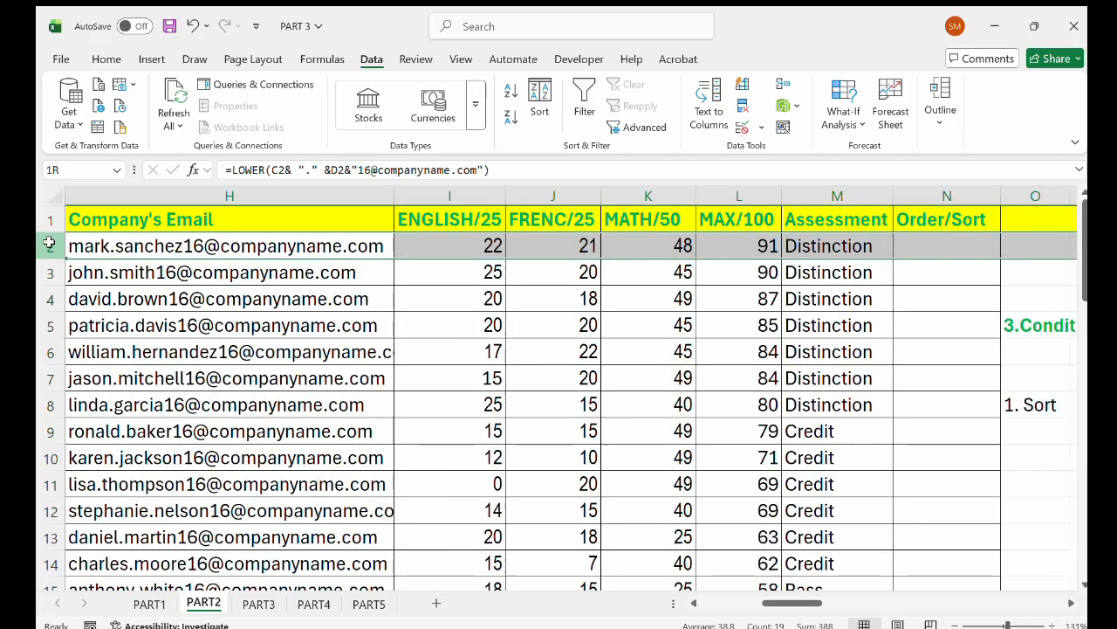
{"action": "left_click", "coordinate": [509, 296]}
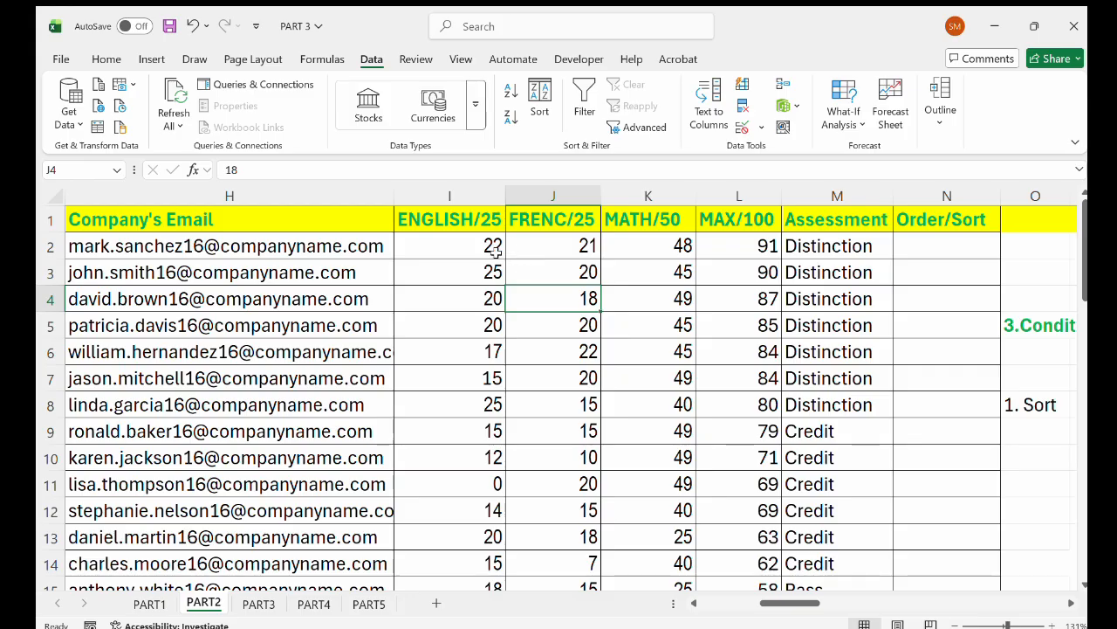
Step: Sort the scores in I2:L2 left to right by Row 2 on cell values, from largest to smallest
{"action": "left_click_drag", "start_coordinate": [461, 246], "coordinate": [726, 242]}
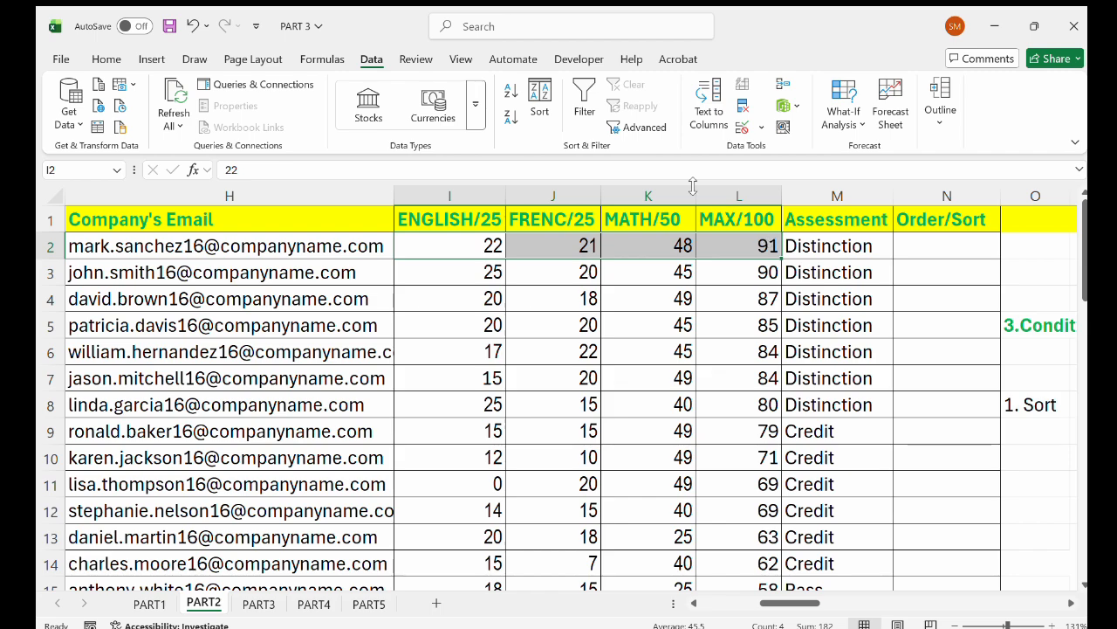
{"action": "left_click", "coordinate": [511, 93]}
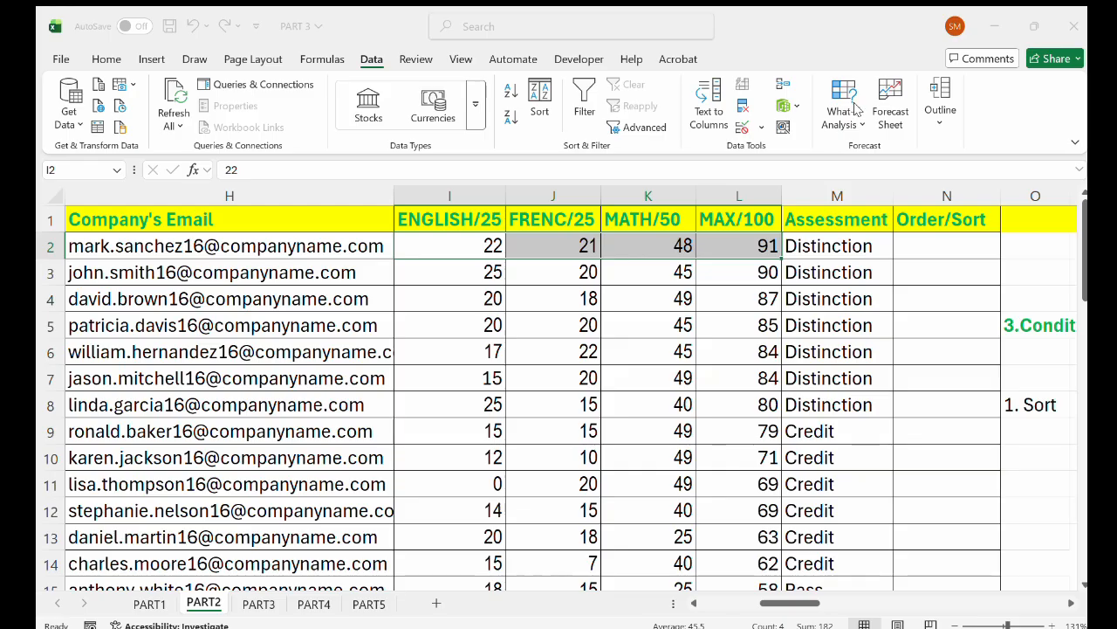
{"action": "left_click", "coordinate": [538, 100]}
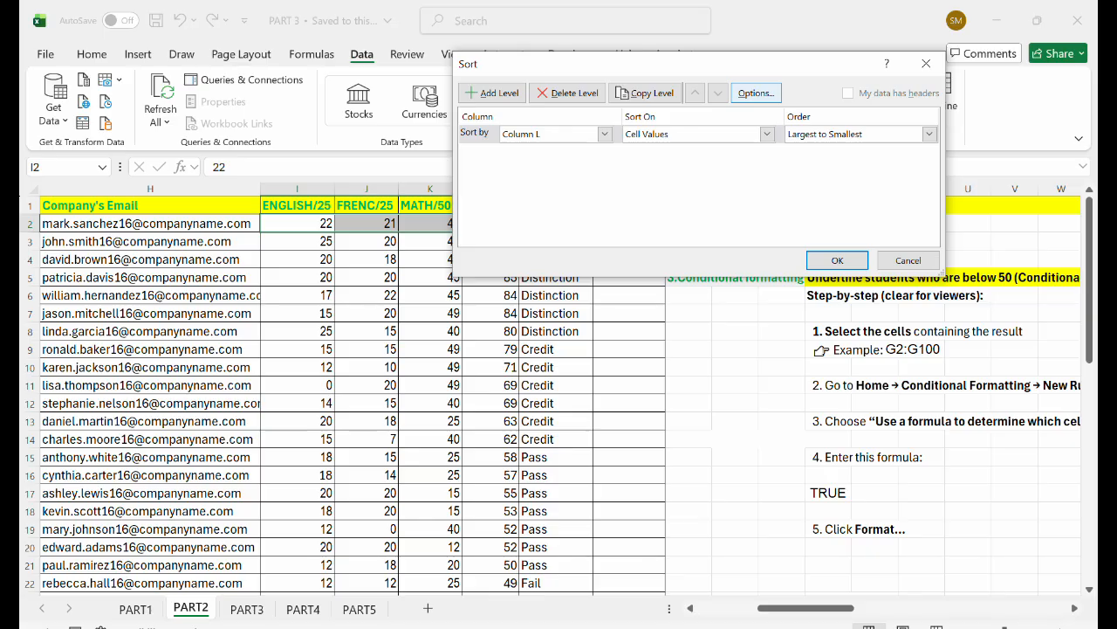
{"action": "left_click", "coordinate": [756, 92]}
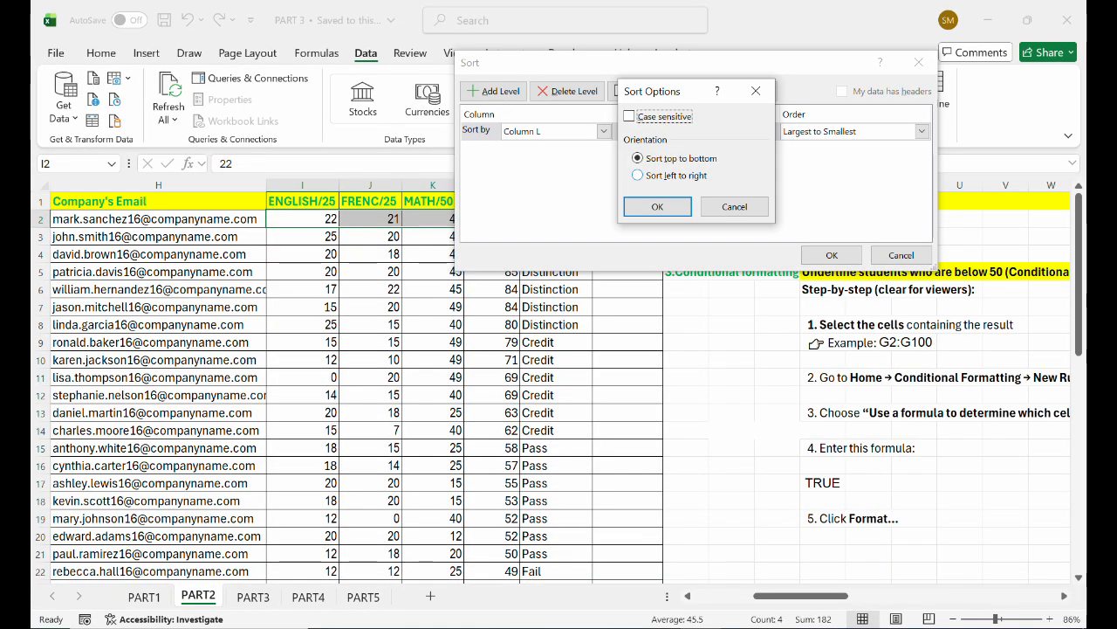
{"action": "left_click", "coordinate": [640, 176]}
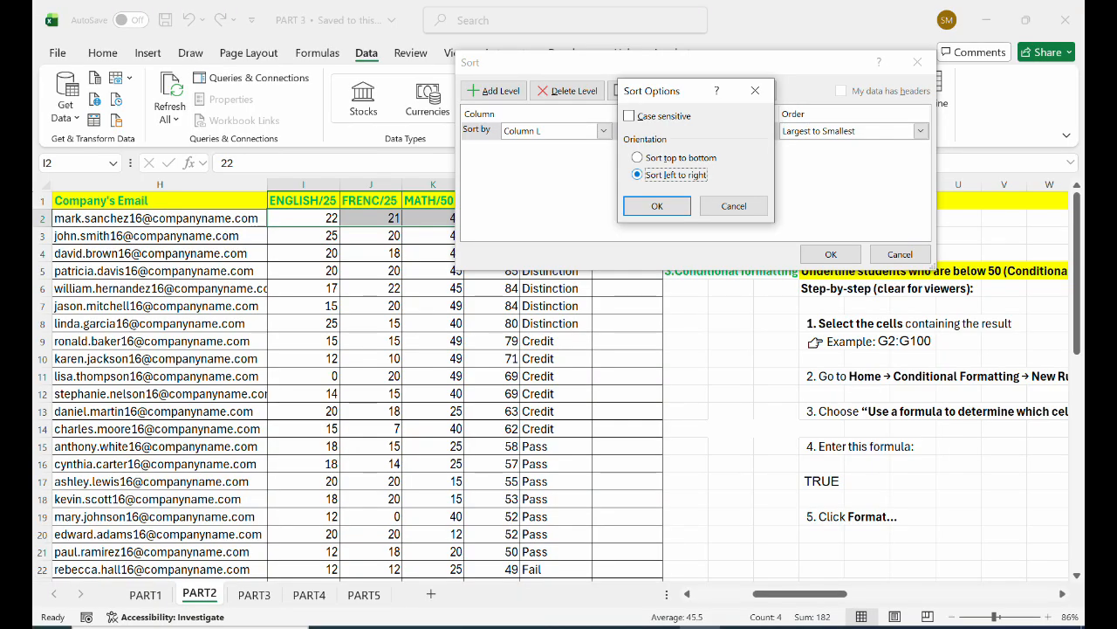
{"action": "key", "text": "Return"}
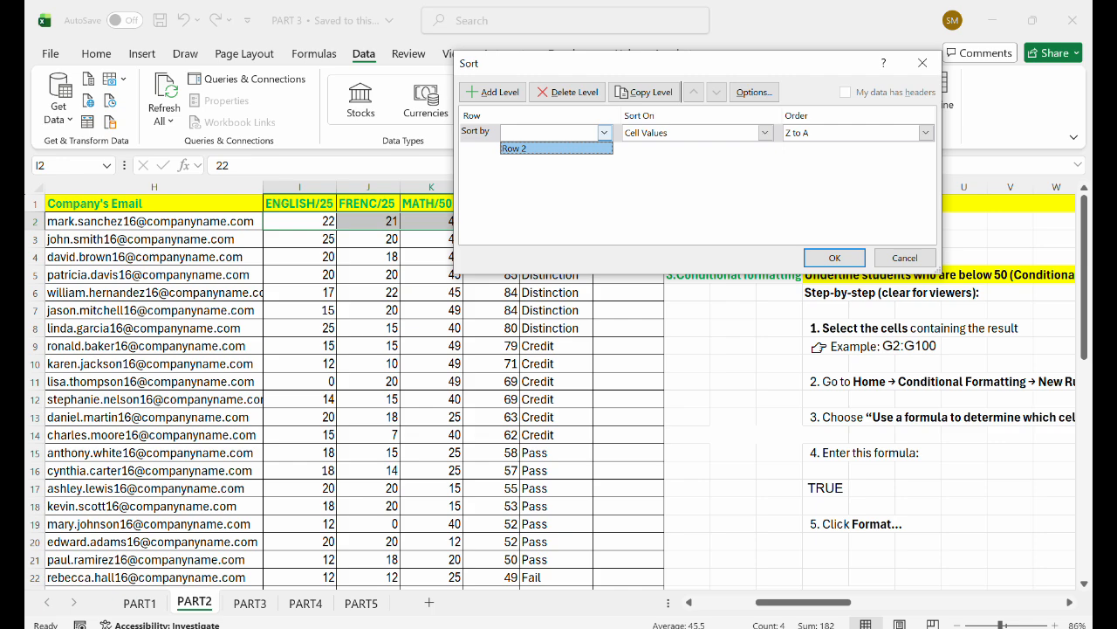
{"action": "key", "text": "Return"}
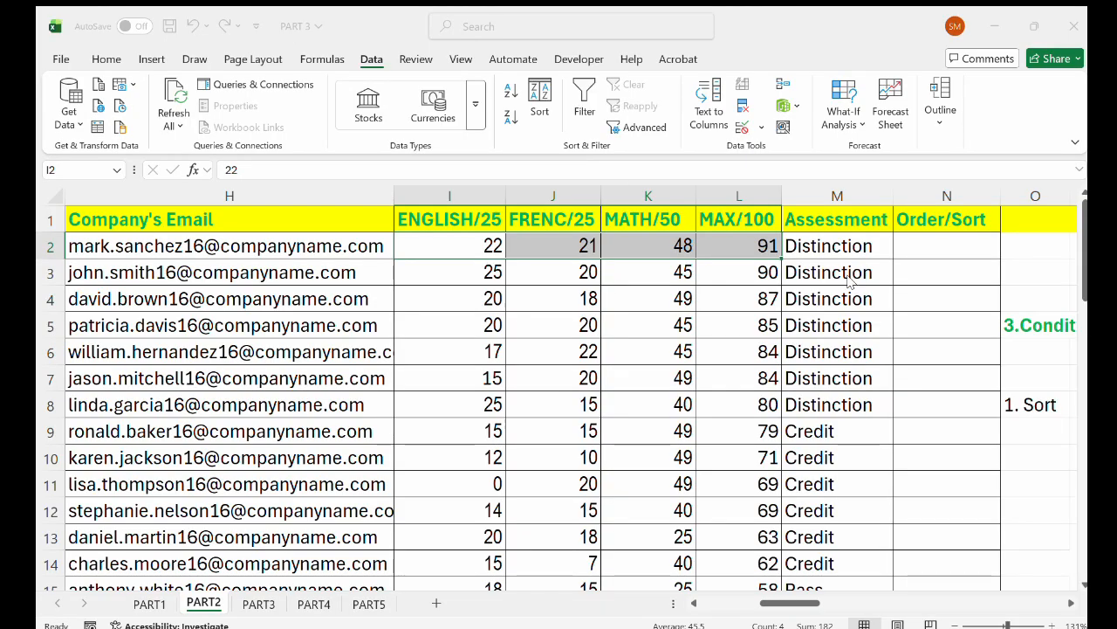
{"action": "key", "text": "Return"}
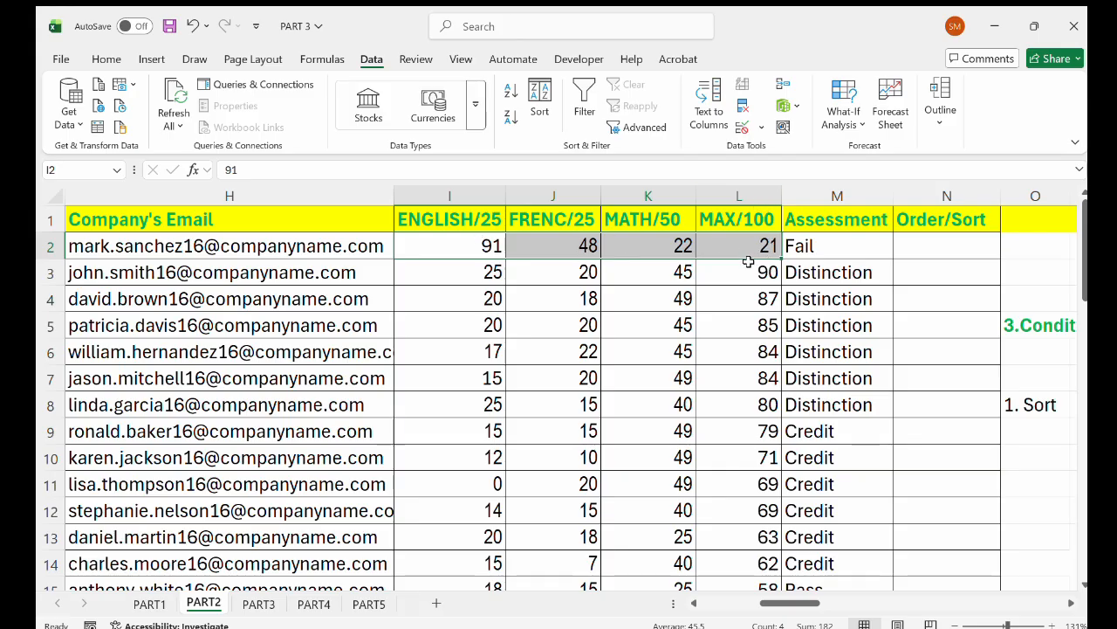
Step: Fill the row 2 scores down columns I to L, and undo both that fill and the left-to-right sort
{"action": "double_click", "coordinate": [782, 258]}
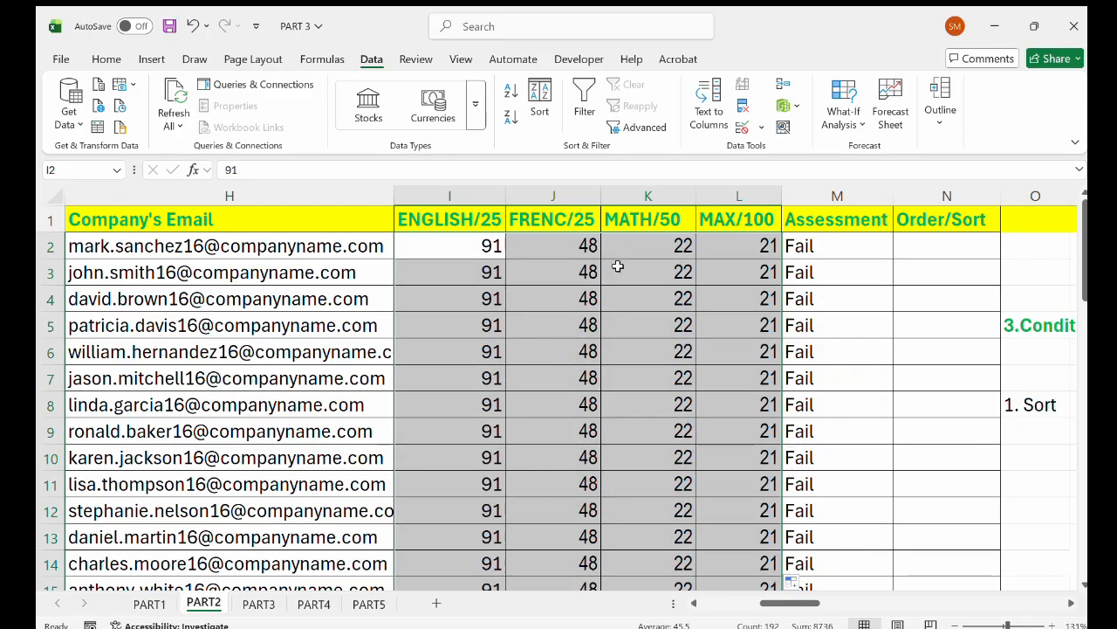
{"action": "scroll", "coordinate": [608, 337], "scroll_direction": "down", "scroll_amount": 5}
{"action": "scroll", "coordinate": [609, 337], "scroll_direction": "up", "scroll_amount": 2}
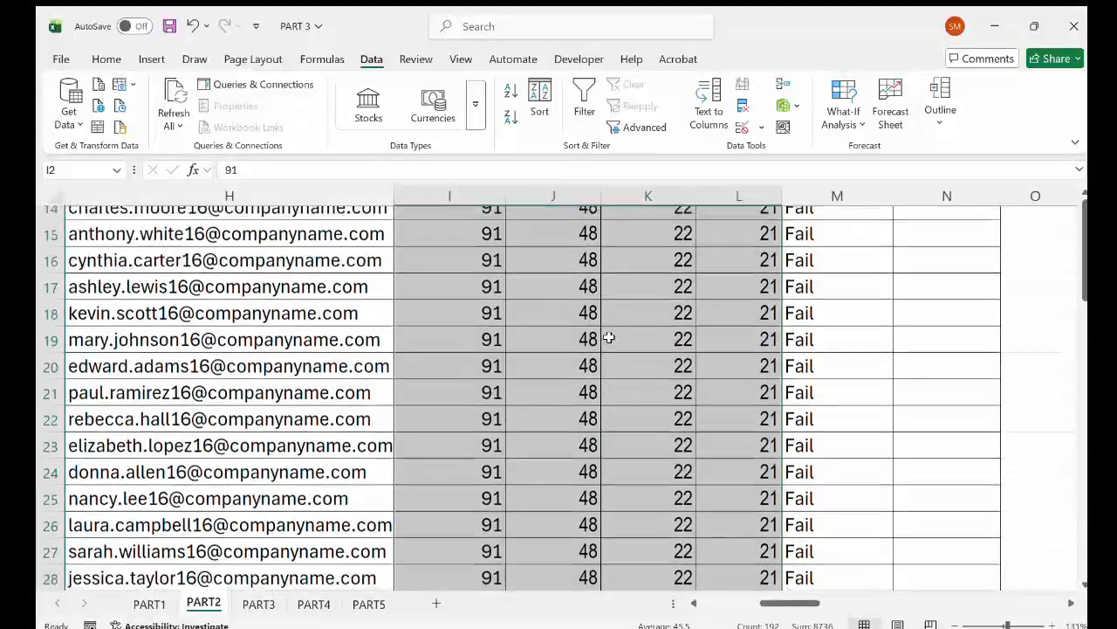
{"action": "left_click", "coordinate": [193, 25]}
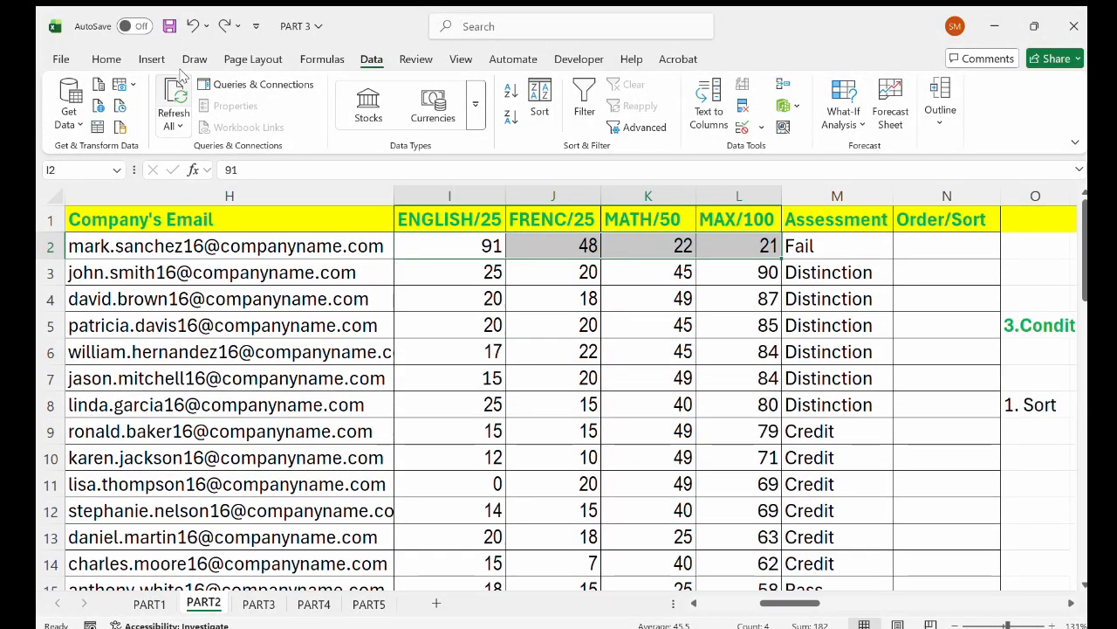
{"action": "left_click", "coordinate": [186, 23]}
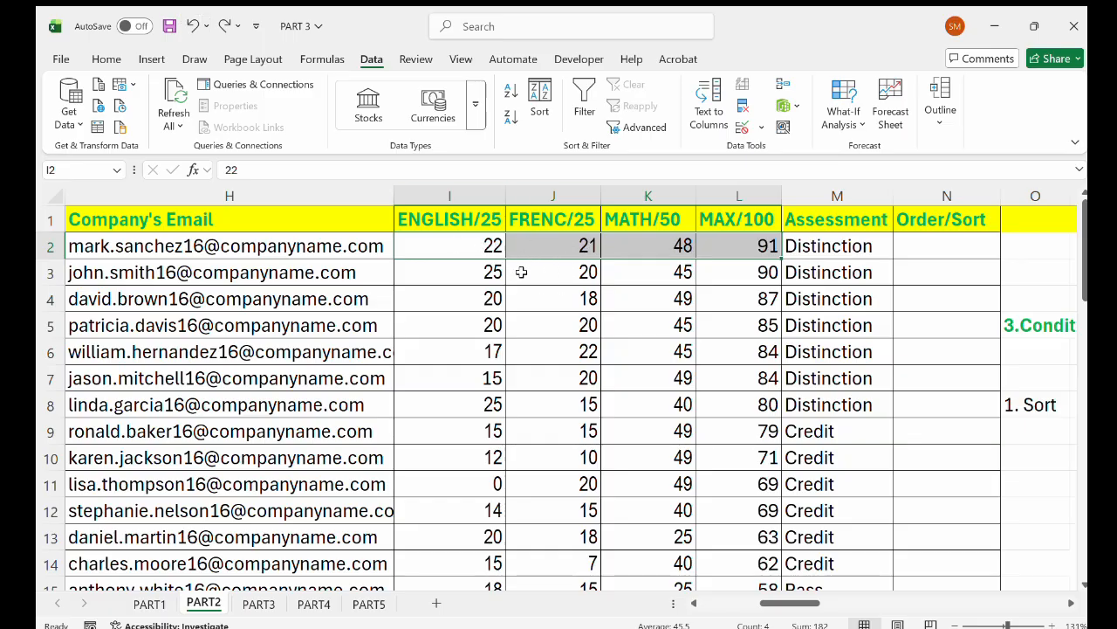
Step: Undo the last largest-to-smallest sort by MAX/100 and redo it
{"action": "left_click", "coordinate": [749, 249]}
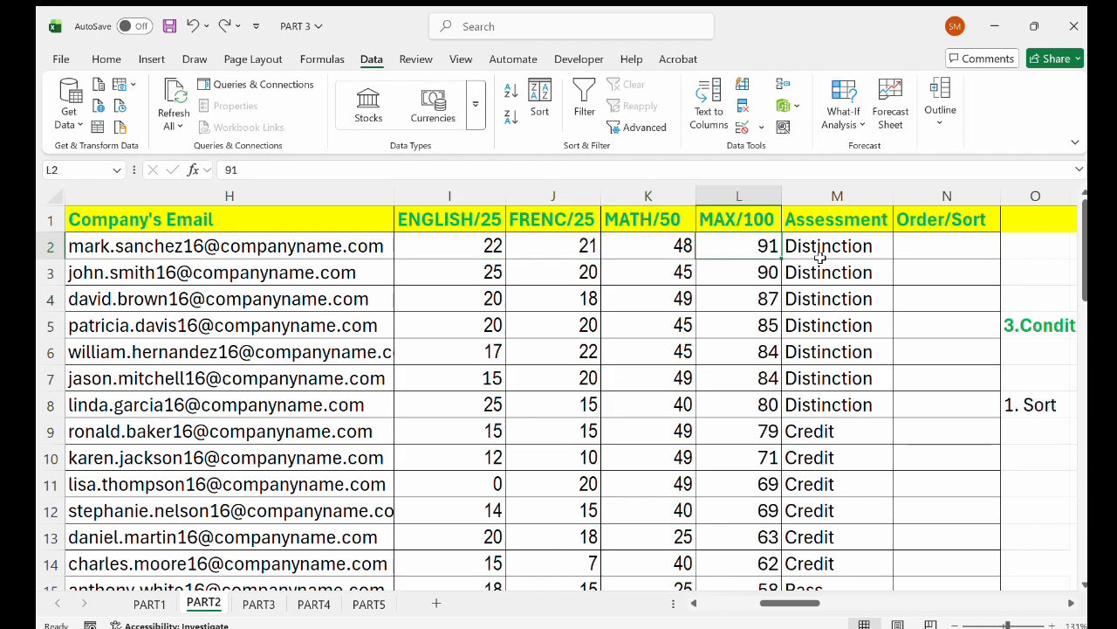
{"action": "scroll", "coordinate": [922, 279], "scroll_direction": "right", "scroll_amount": 3}
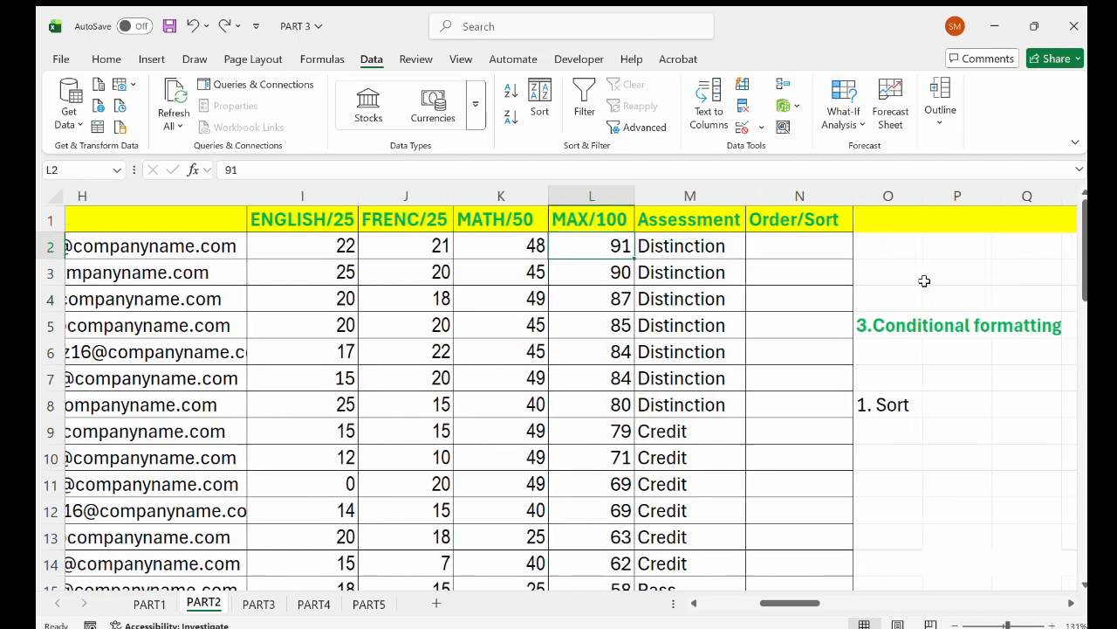
{"action": "scroll", "coordinate": [922, 280], "scroll_direction": "right", "scroll_amount": 1}
{"action": "scroll", "coordinate": [922, 280], "scroll_direction": "down", "scroll_amount": 2}
{"action": "scroll", "coordinate": [923, 279], "scroll_direction": "up", "scroll_amount": 2}
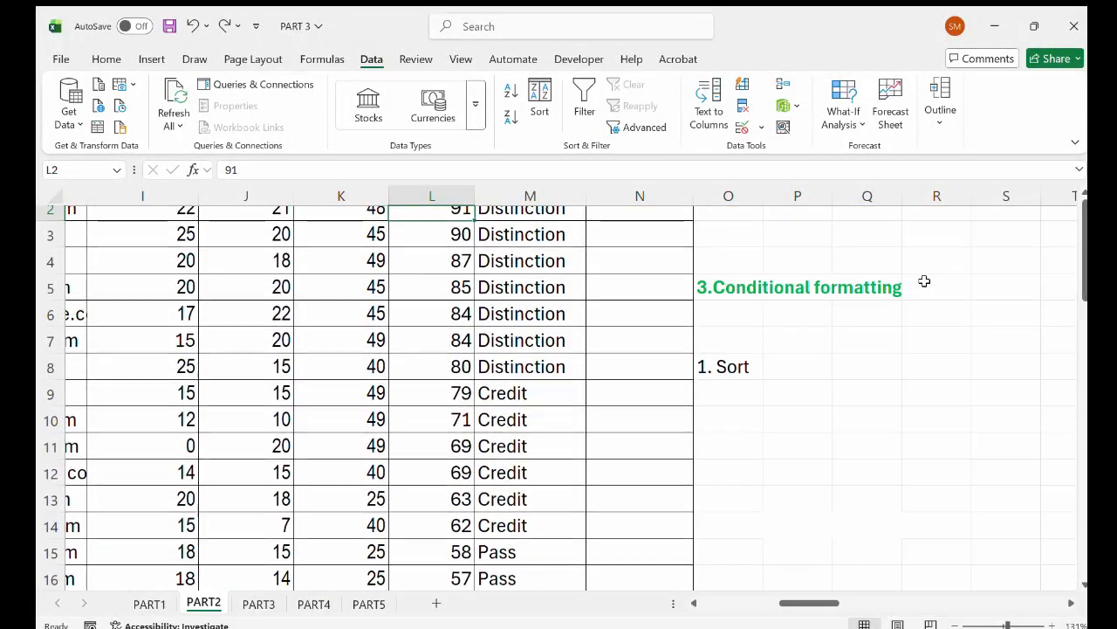
{"action": "left_click", "coordinate": [192, 25]}
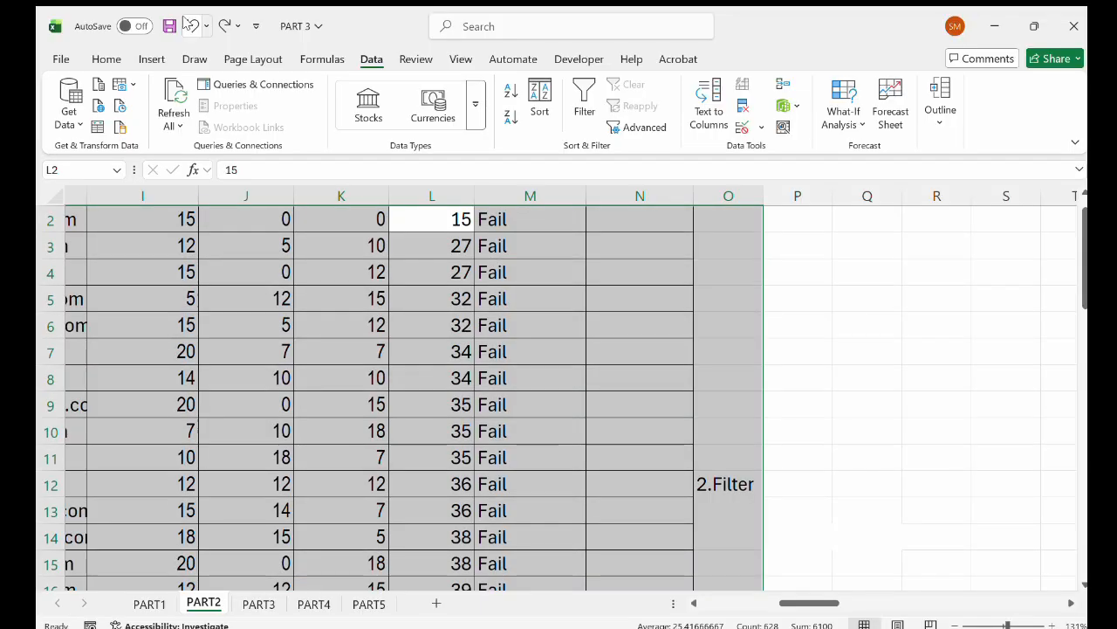
{"action": "left_click", "coordinate": [224, 25]}
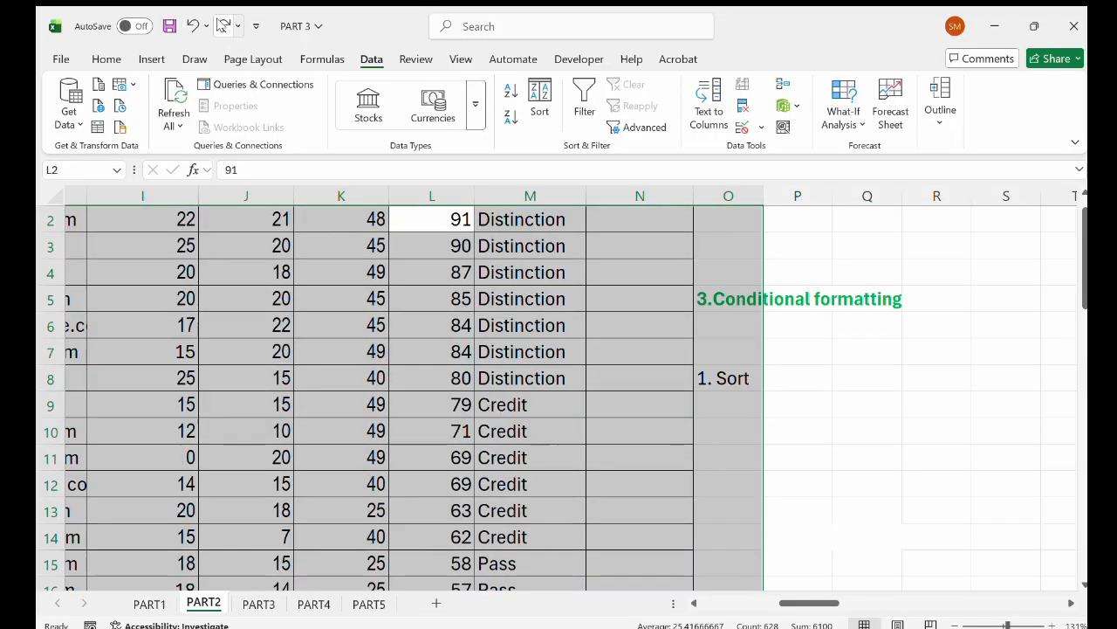
{"action": "scroll", "coordinate": [591, 352], "scroll_direction": "up", "scroll_amount": 1}
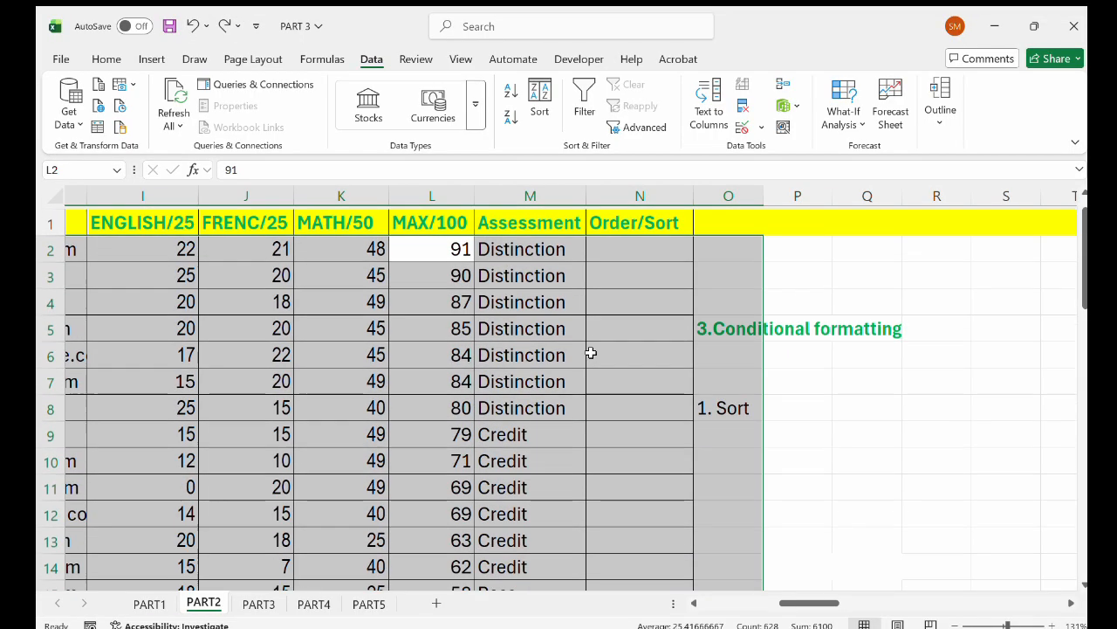
{"action": "double_click", "coordinate": [591, 353]}
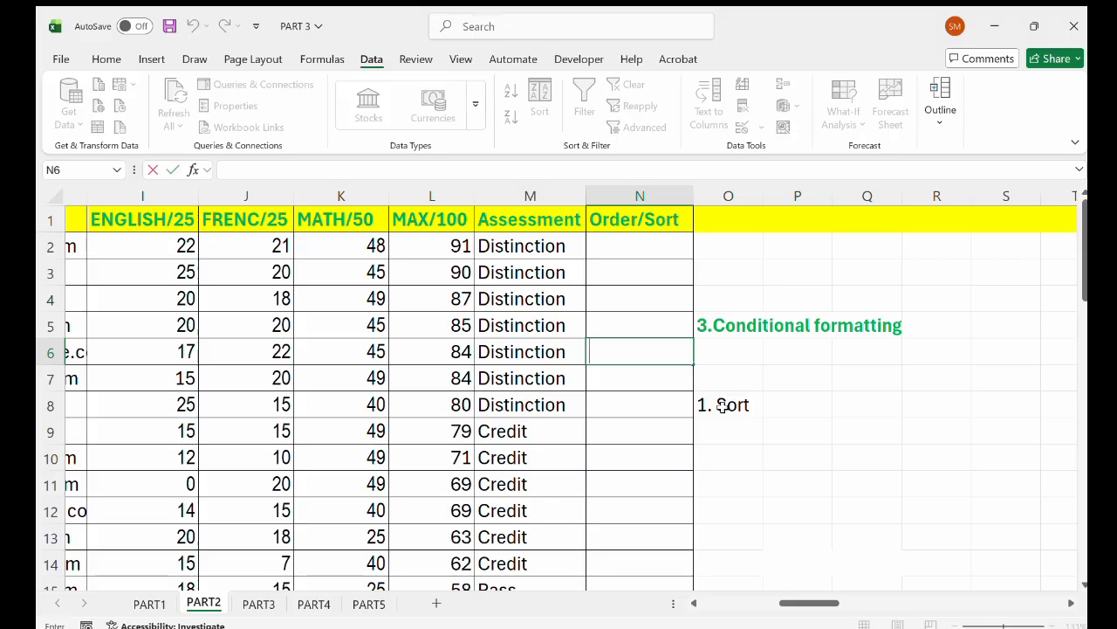
{"action": "scroll", "coordinate": [726, 404], "scroll_direction": "down", "scroll_amount": 1}
{"action": "scroll", "coordinate": [726, 404], "scroll_direction": "up", "scroll_amount": 1}
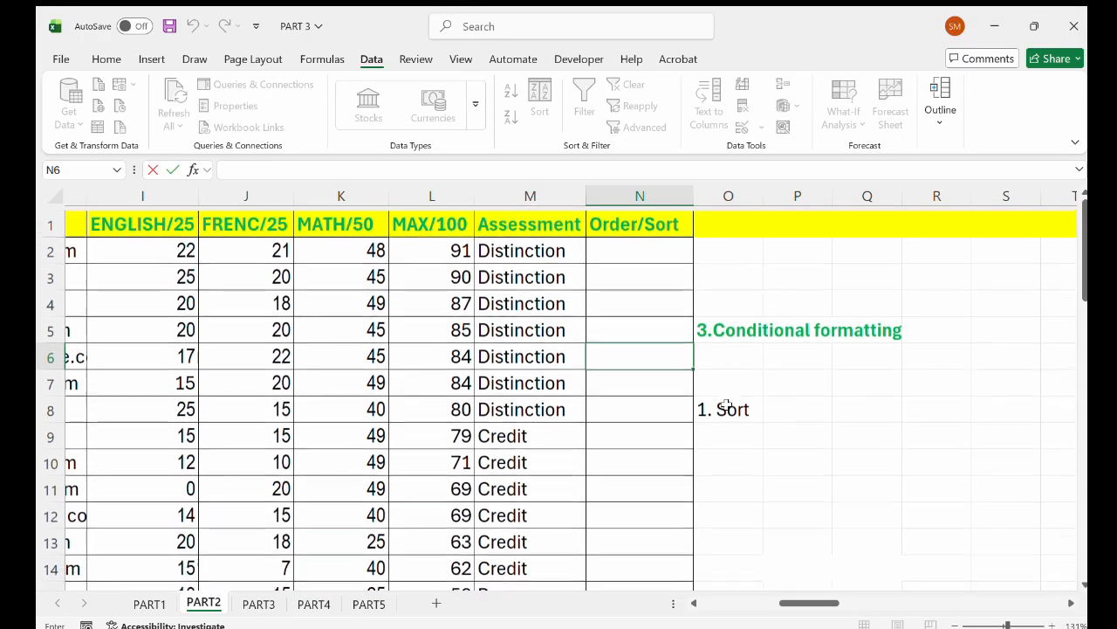
{"action": "left_click", "coordinate": [724, 405]}
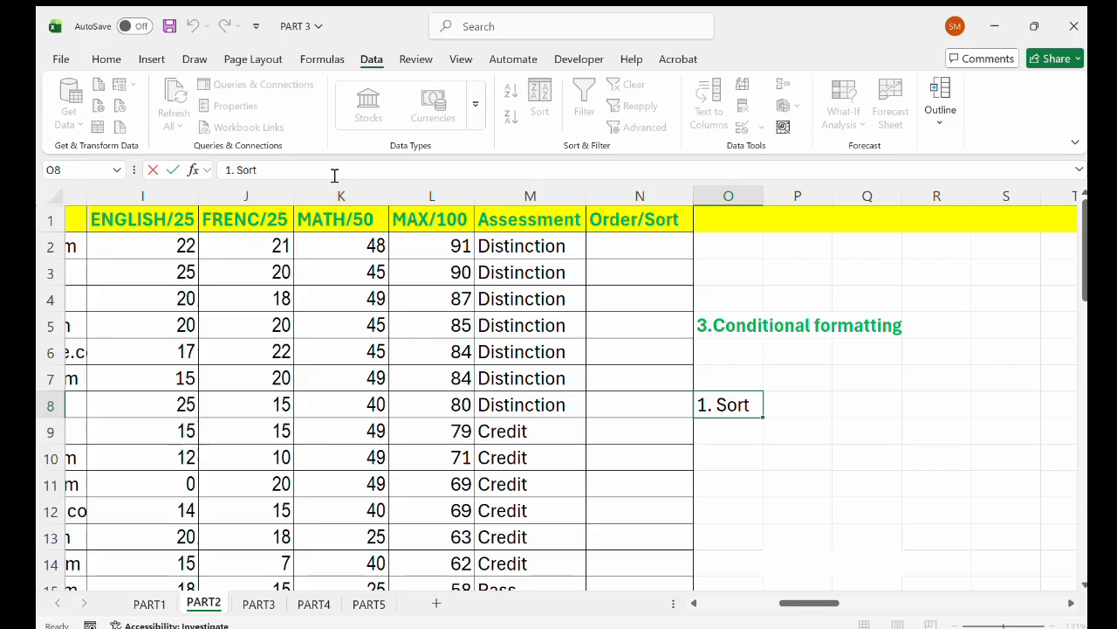
{"action": "left_click", "coordinate": [310, 266]}
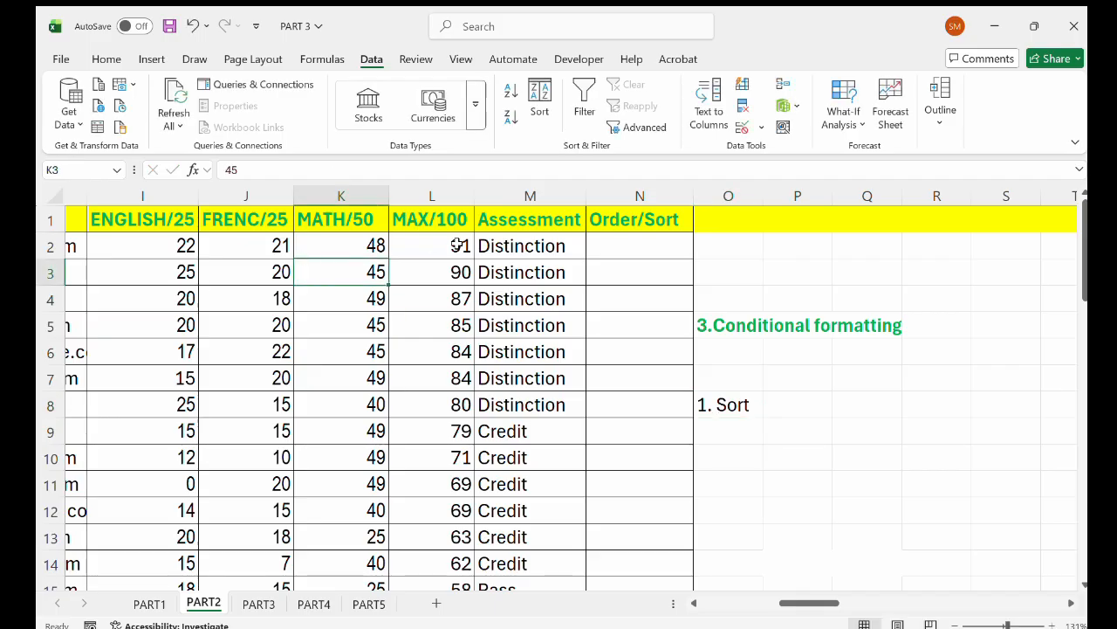
{"action": "left_click", "coordinate": [866, 378]}
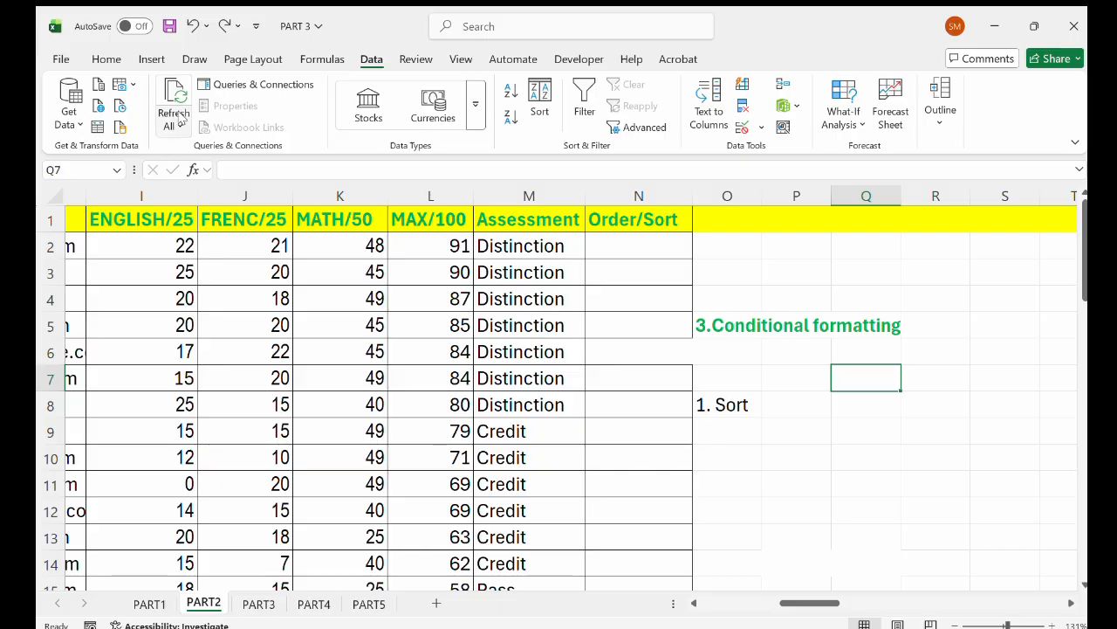
{"action": "left_click", "coordinate": [103, 58]}
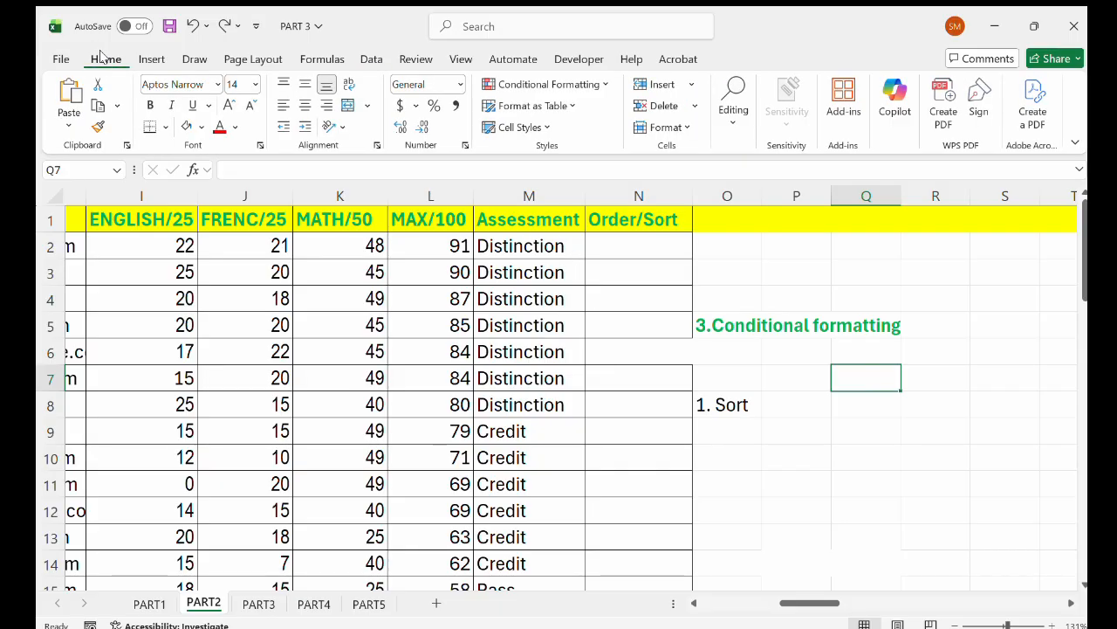
{"action": "left_click", "coordinate": [371, 58]}
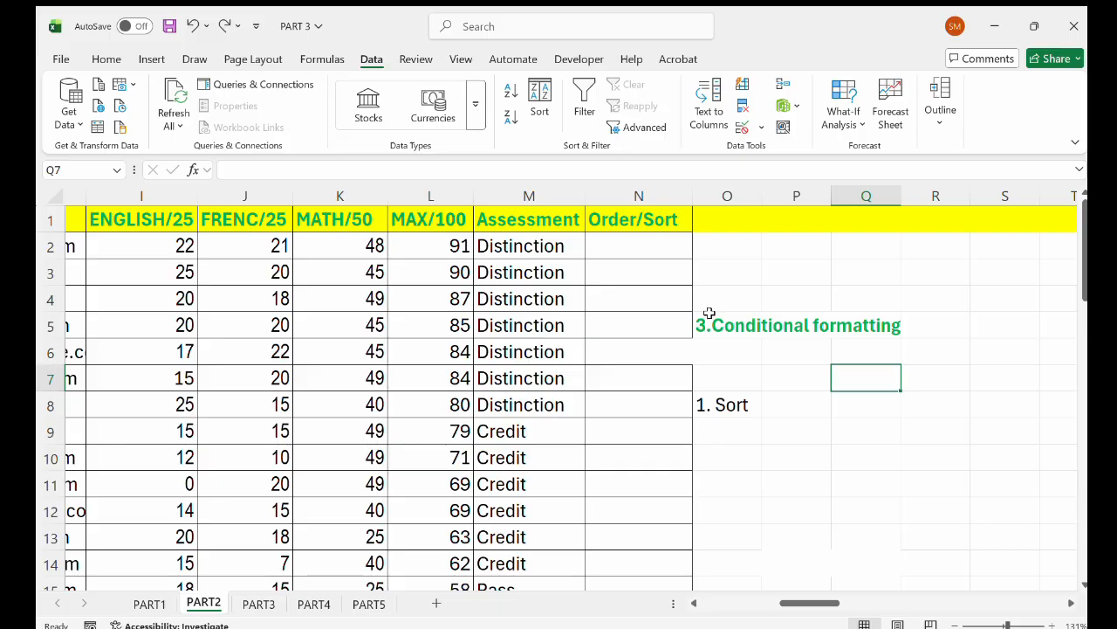
Step: Turn on filtering for the student table's header row from a cell in the Assessment column
{"action": "key", "text": "ctrl+shift+l"}
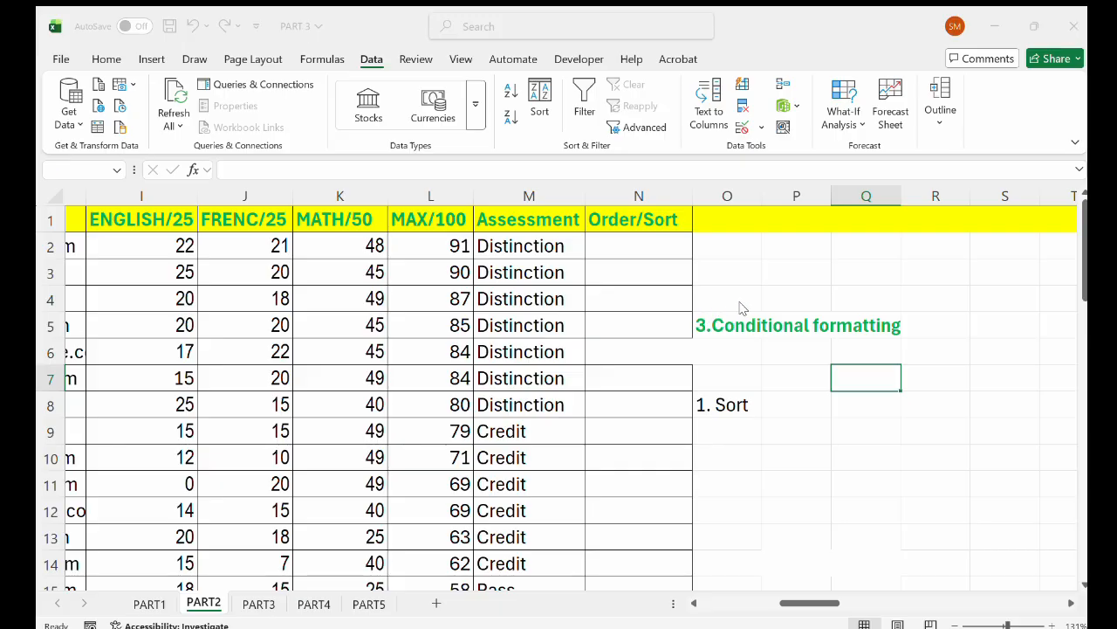
{"action": "left_click", "coordinate": [529, 245]}
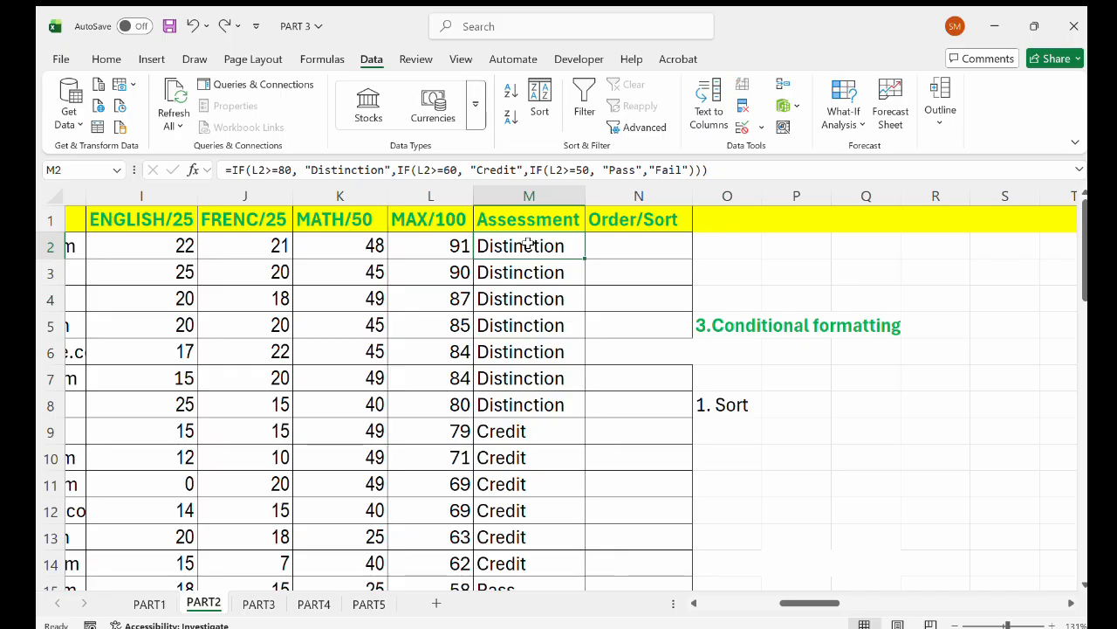
{"action": "key", "text": "ctrl+shift+l"}
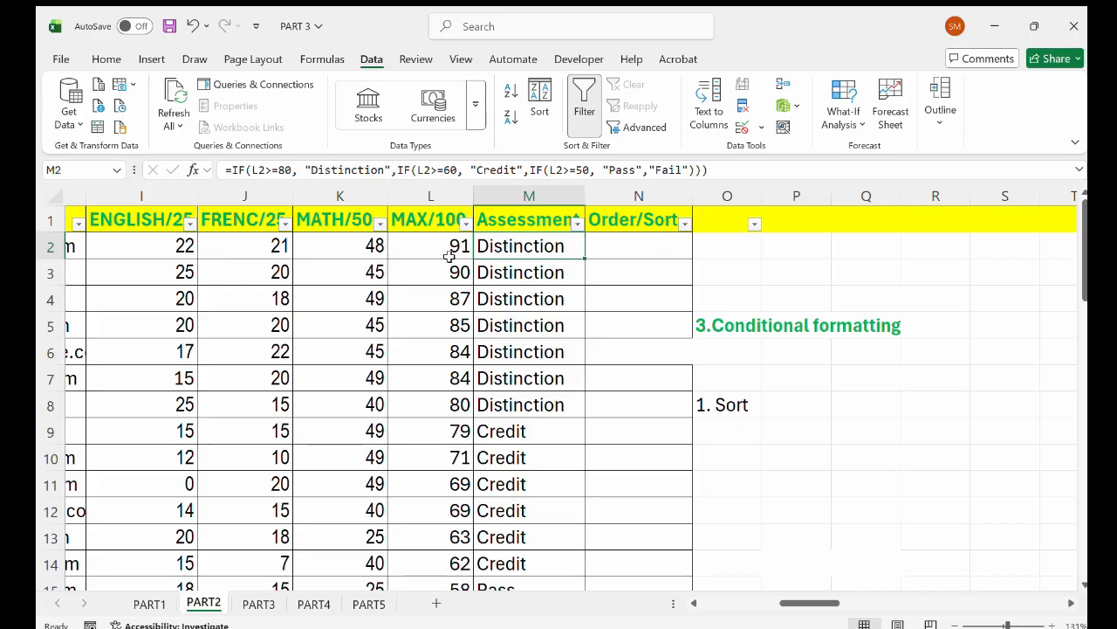
Step: Examine the filter arrows across all header columns and look down the Assessment column through the Fail rows
{"action": "scroll", "coordinate": [450, 256], "scroll_direction": "left", "scroll_amount": 5}
{"action": "scroll", "coordinate": [450, 256], "scroll_direction": "left", "scroll_amount": 8}
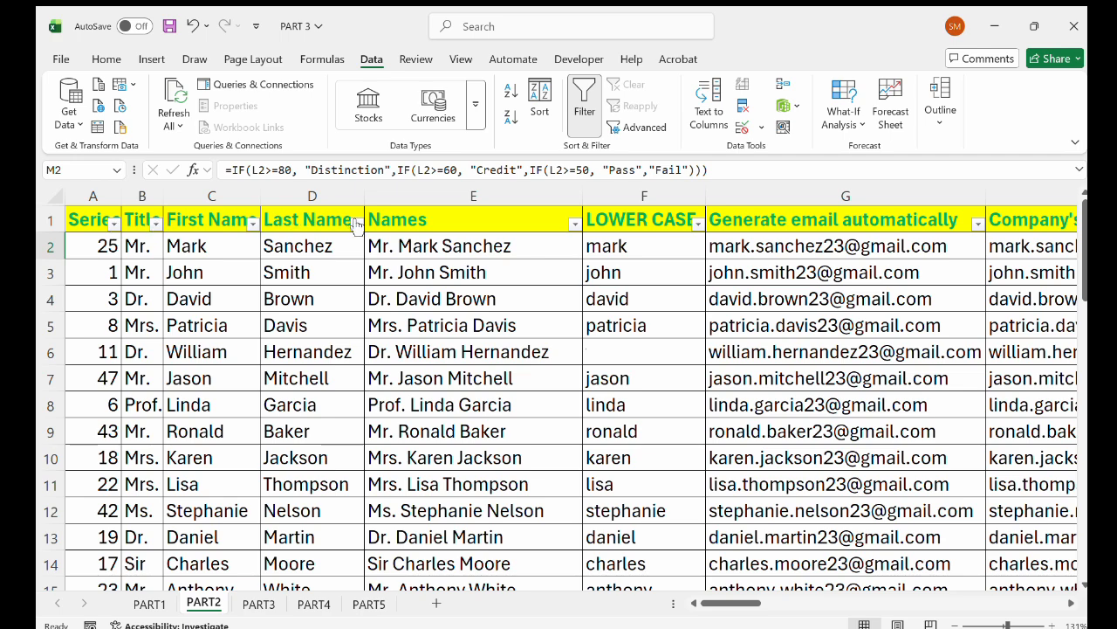
{"action": "scroll", "coordinate": [411, 229], "scroll_direction": "right", "scroll_amount": 2}
{"action": "scroll", "coordinate": [412, 234], "scroll_direction": "left", "scroll_amount": 2}
{"action": "scroll", "coordinate": [412, 230], "scroll_direction": "right", "scroll_amount": 7}
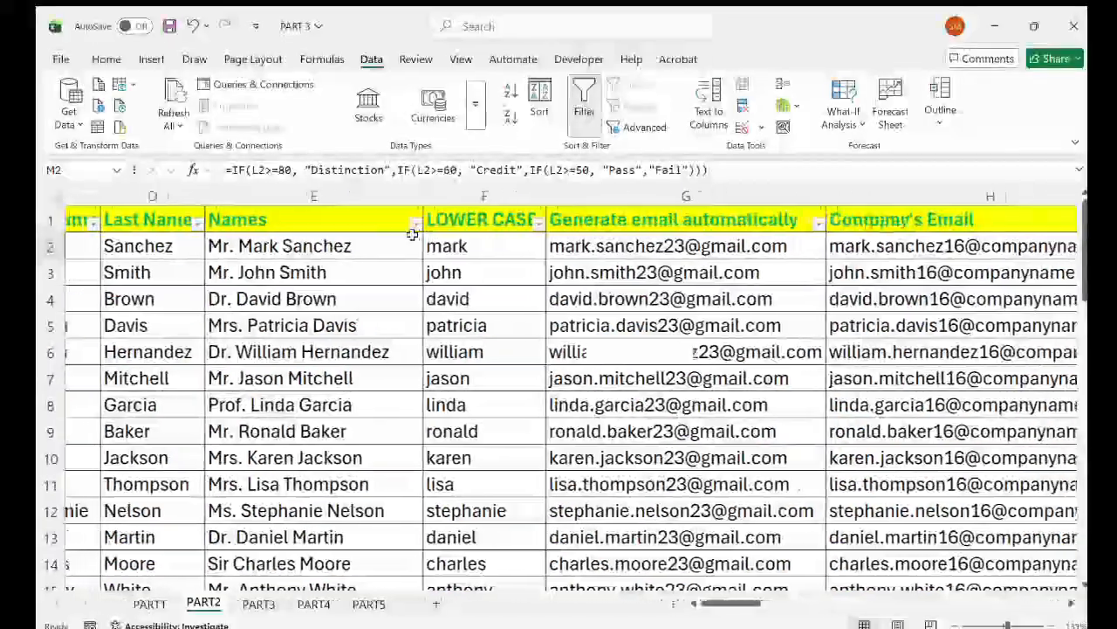
{"action": "scroll", "coordinate": [412, 234], "scroll_direction": "right", "scroll_amount": 2}
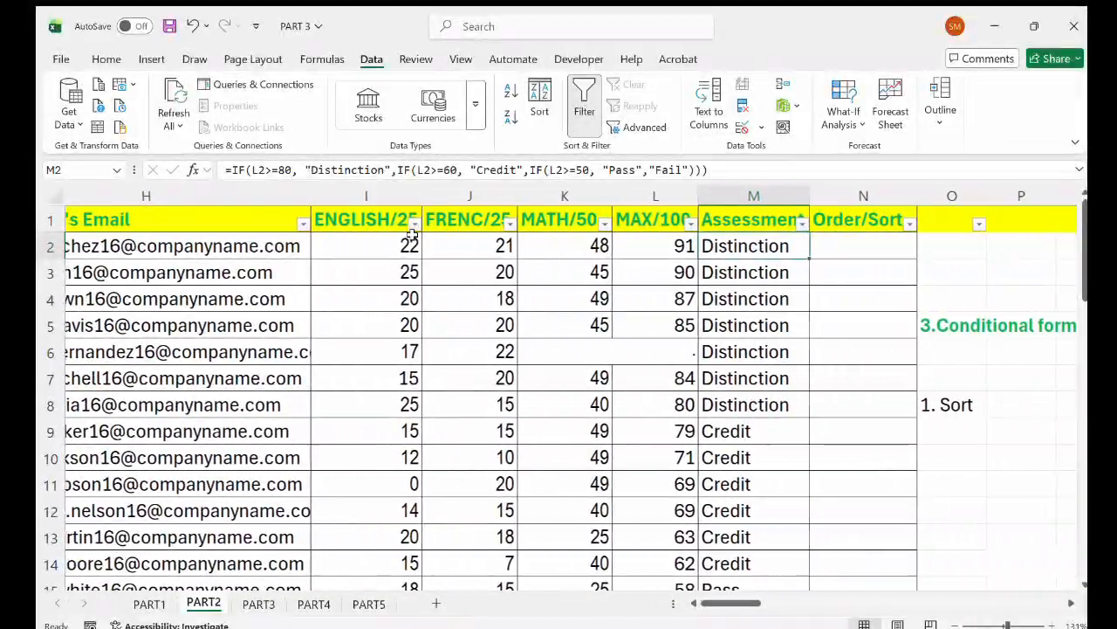
{"action": "scroll", "coordinate": [412, 234], "scroll_direction": "right", "scroll_amount": 1}
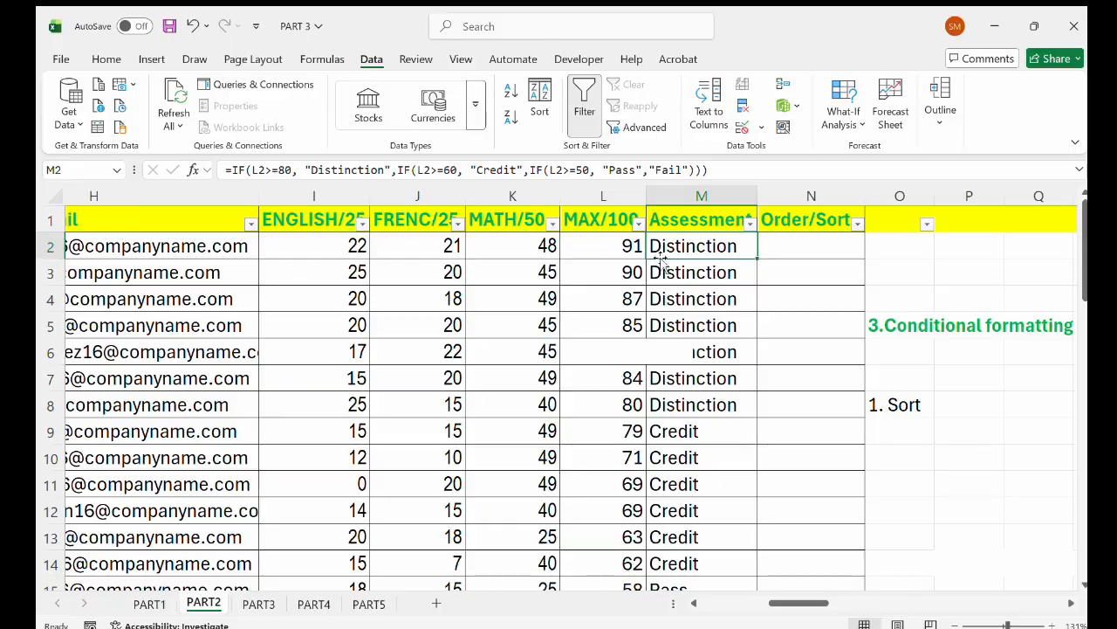
{"action": "left_click", "coordinate": [767, 336]}
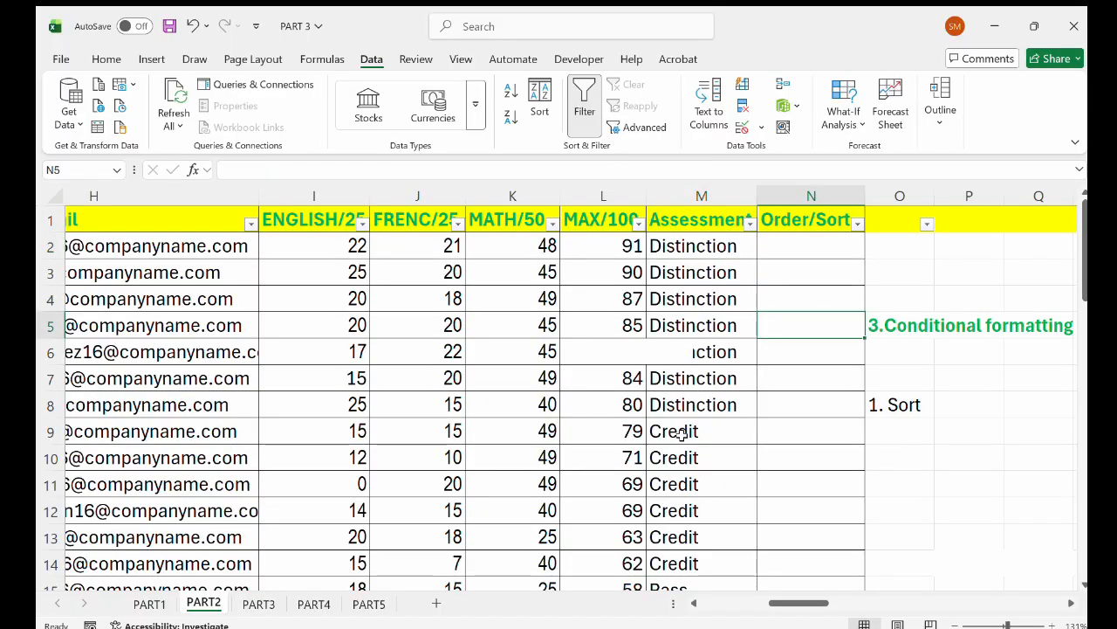
{"action": "scroll", "coordinate": [685, 431], "scroll_direction": "down", "scroll_amount": 4}
{"action": "scroll", "coordinate": [685, 430], "scroll_direction": "down", "scroll_amount": 1}
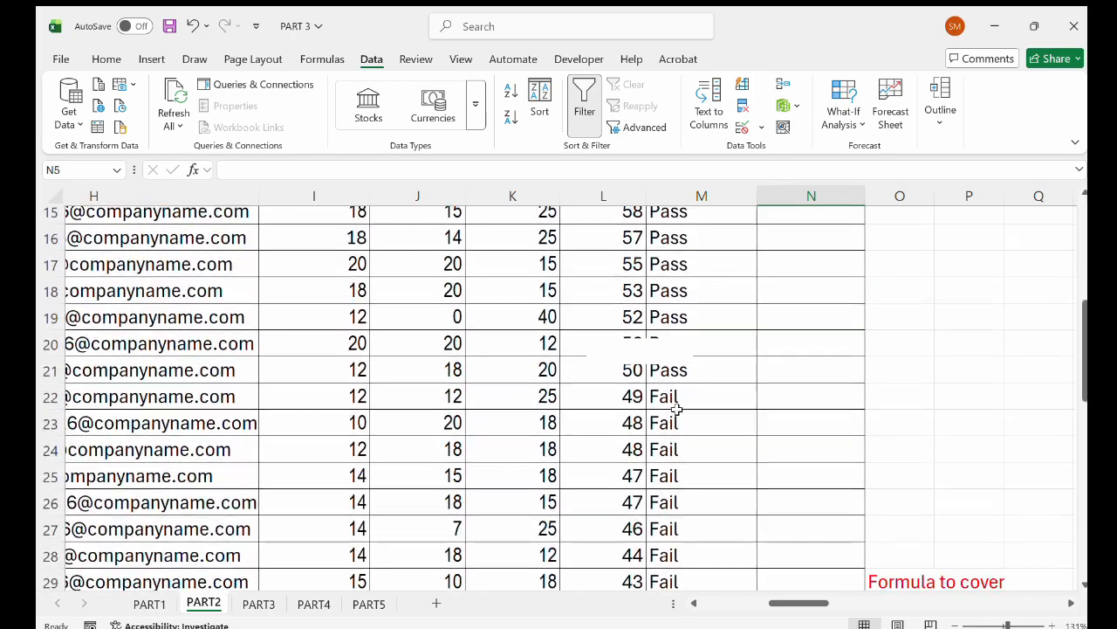
{"action": "scroll", "coordinate": [679, 415], "scroll_direction": "up", "scroll_amount": 5}
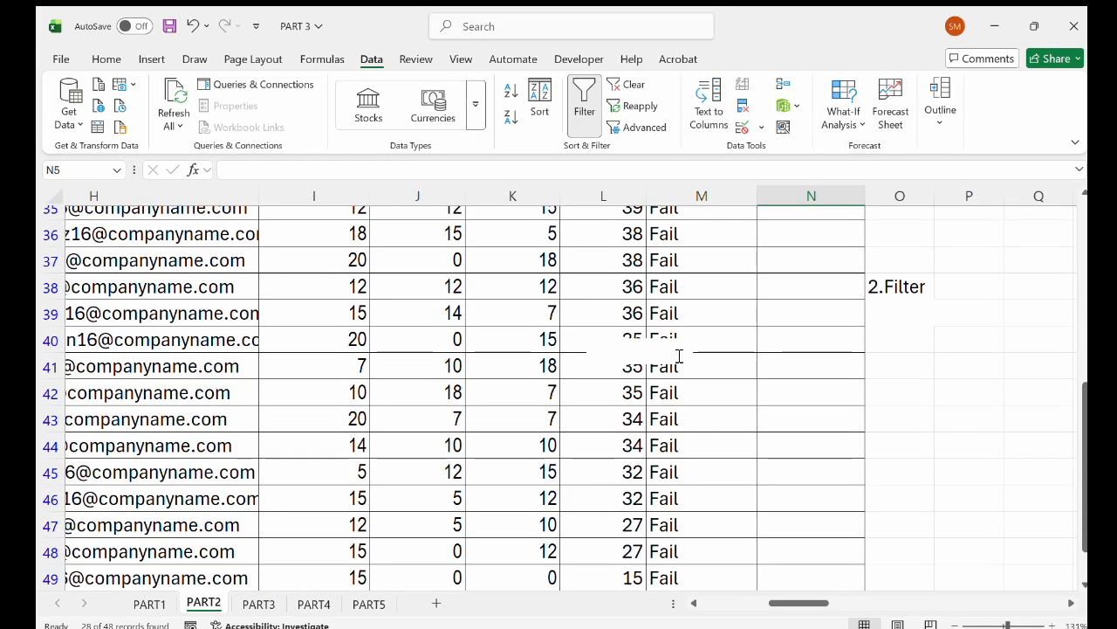
{"action": "scroll", "coordinate": [679, 357], "scroll_direction": "down", "scroll_amount": 4}
{"action": "scroll", "coordinate": [678, 357], "scroll_direction": "up", "scroll_amount": 6}
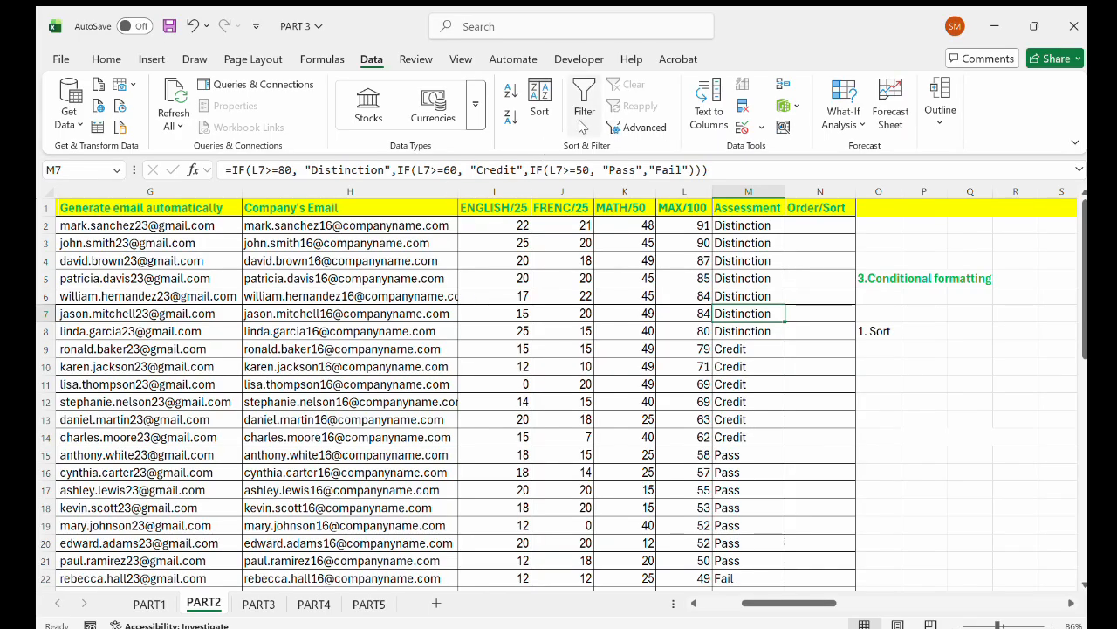
Step: Toggle the student table's header filter on and off twice
{"action": "left_click", "coordinate": [577, 102]}
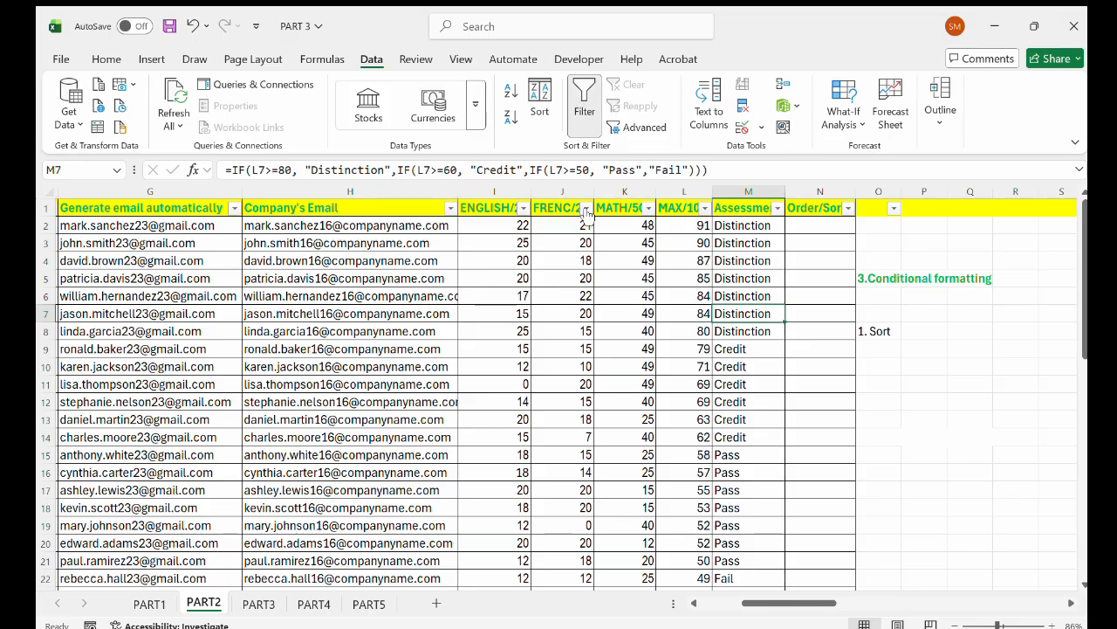
{"action": "left_click", "coordinate": [588, 121]}
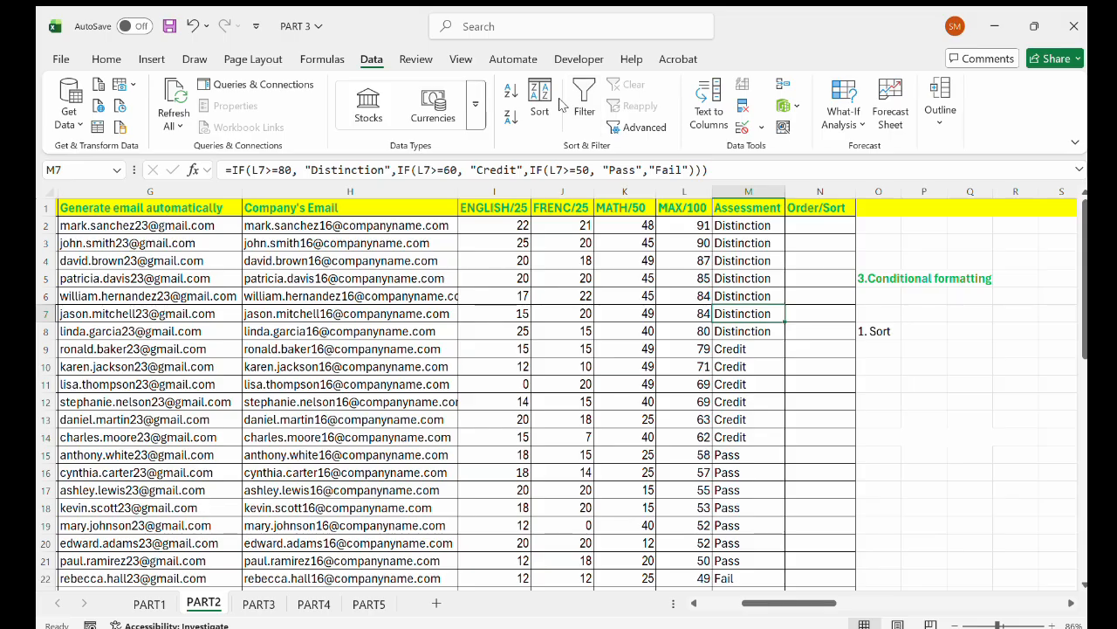
{"action": "left_click", "coordinate": [584, 103]}
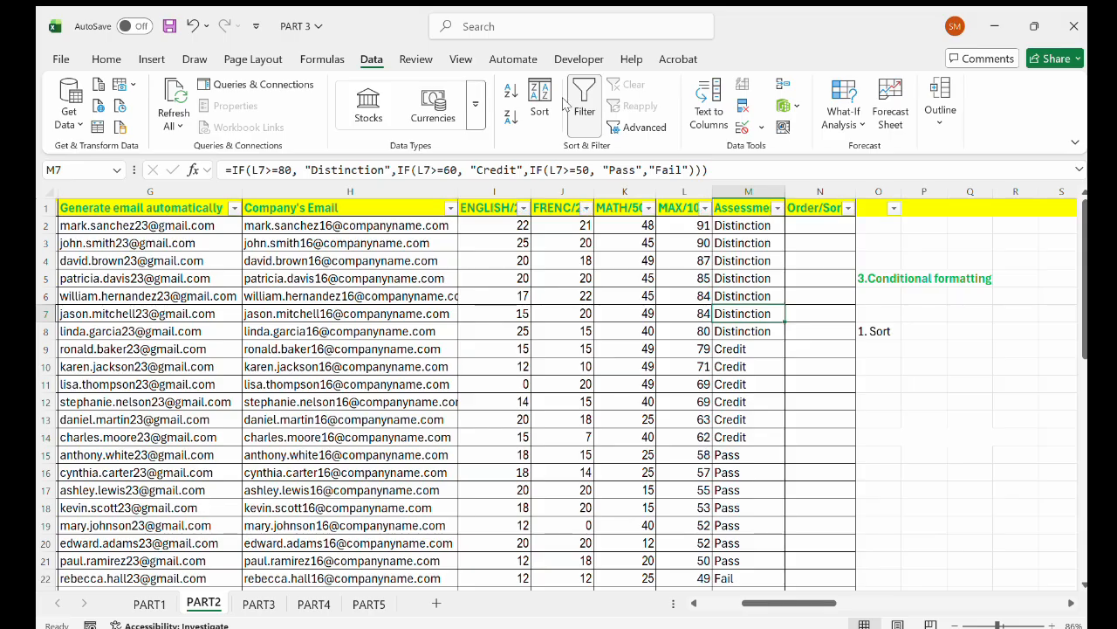
{"action": "left_click", "coordinate": [576, 100]}
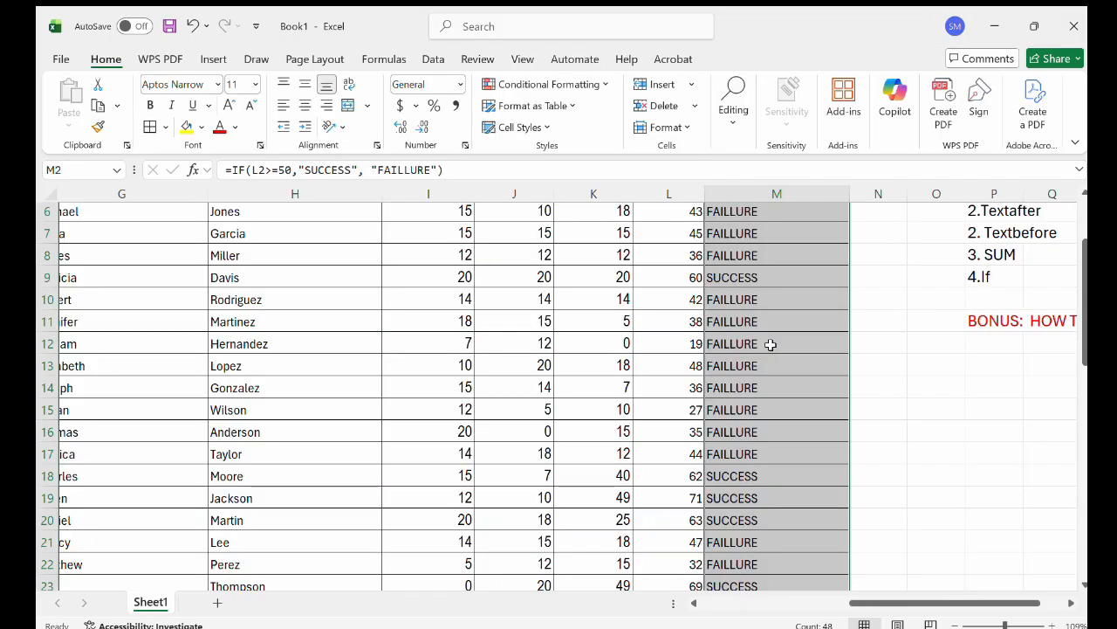
Step: In Book1, start a conditional formatting rule on the selected FAILLURE/SUCCESS cells using the rule type Format only cells that contain
{"action": "scroll", "coordinate": [773, 344], "scroll_direction": "down", "scroll_amount": 1}
{"action": "scroll", "coordinate": [773, 344], "scroll_direction": "up", "scroll_amount": 3}
{"action": "scroll", "coordinate": [771, 346], "scroll_direction": "down", "scroll_amount": 1}
{"action": "scroll", "coordinate": [771, 346], "scroll_direction": "right", "scroll_amount": 2}
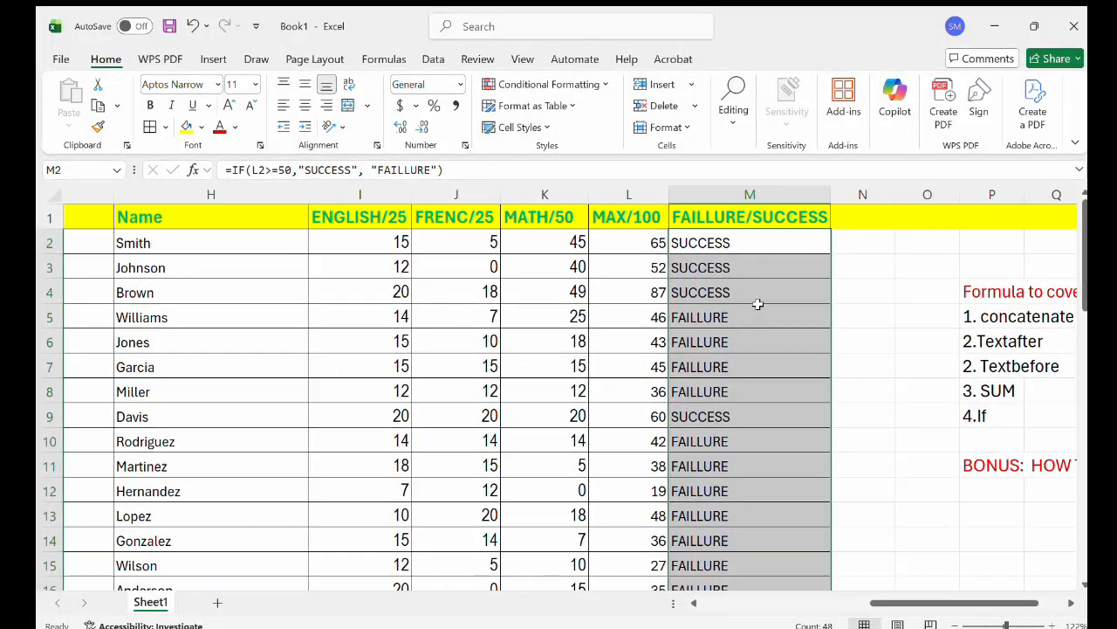
{"action": "scroll", "coordinate": [721, 268], "scroll_direction": "up", "scroll_amount": 3, "text": "ctrl"}
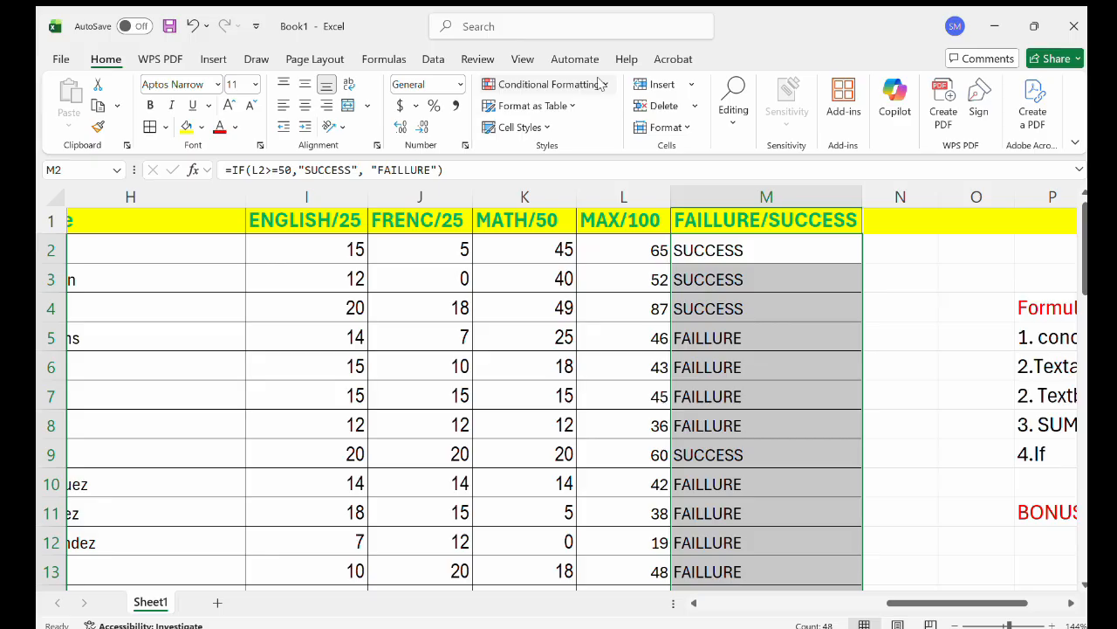
{"action": "left_click", "coordinate": [731, 192]}
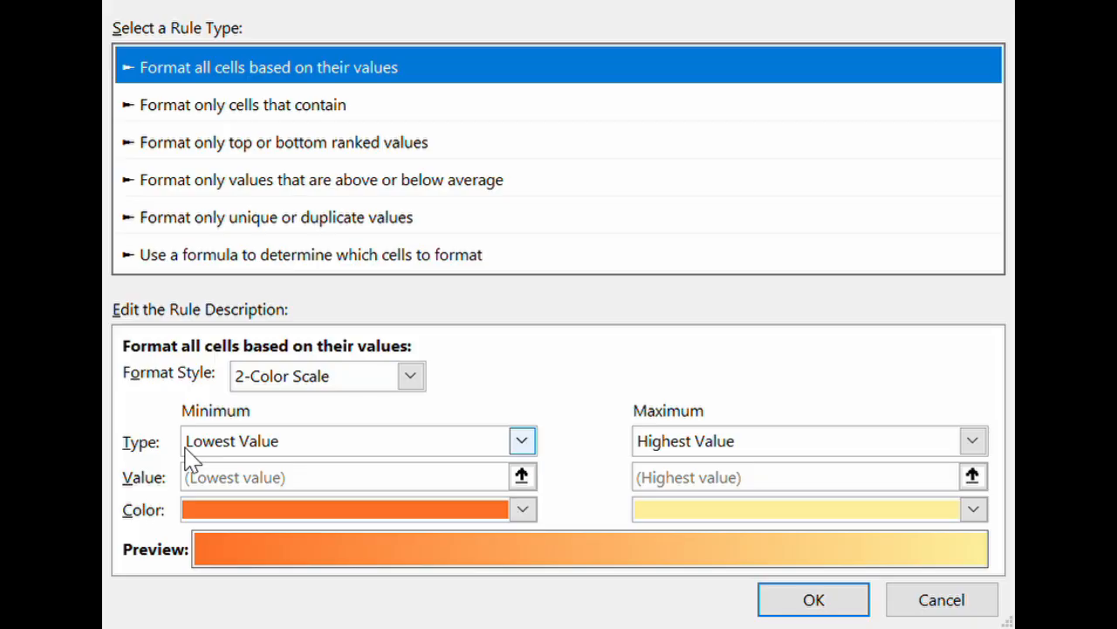
{"action": "left_click", "coordinate": [305, 109]}
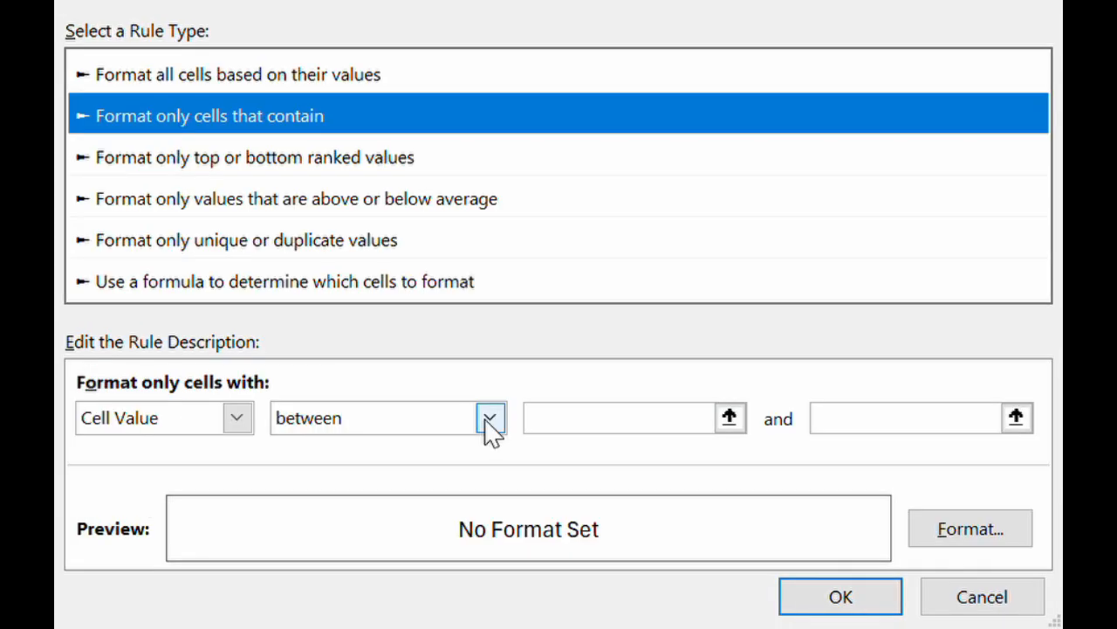
Step: Set the rule's condition to Cell Value equal to SUCCESS
{"action": "left_click", "coordinate": [490, 420]}
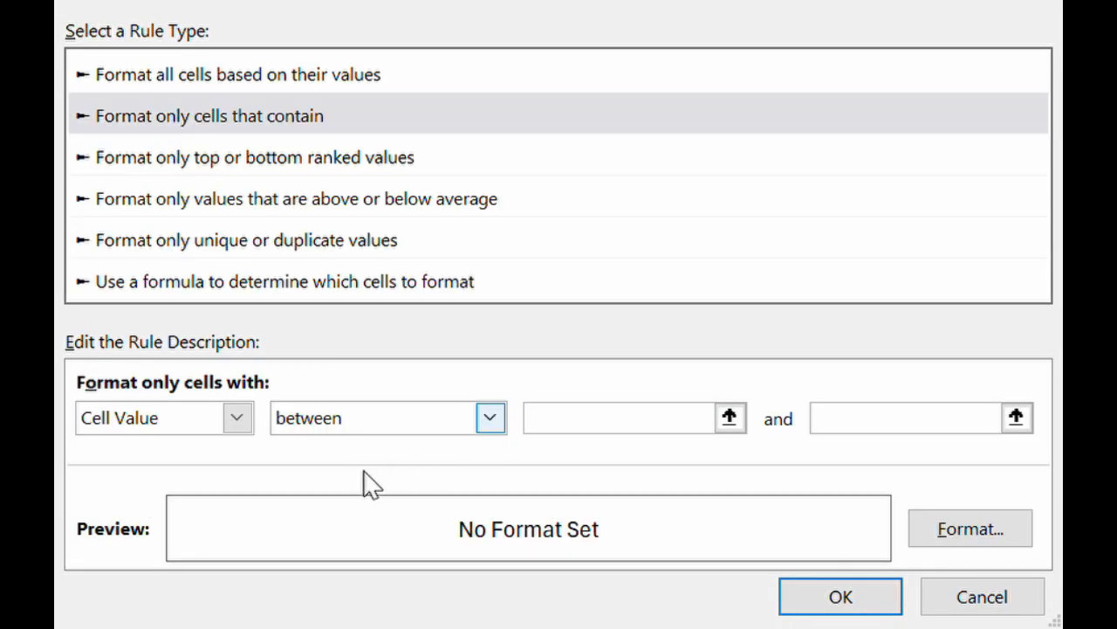
{"action": "key", "text": "Down"}
{"action": "key", "text": "Down"}
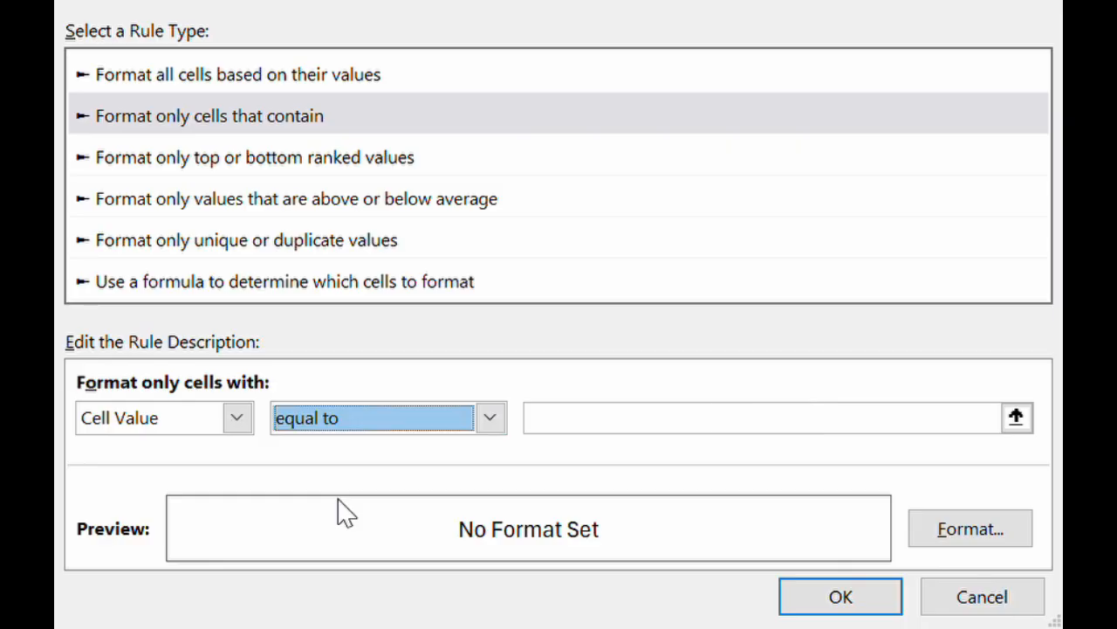
{"action": "left_click", "coordinate": [614, 426]}
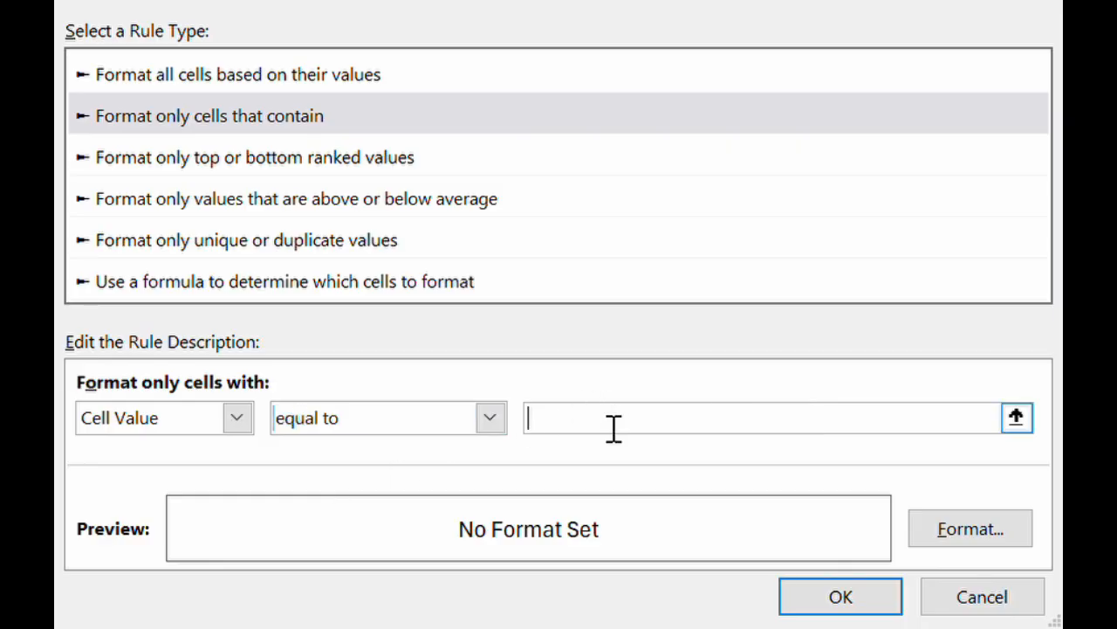
{"action": "type", "text": "SUCCE"}
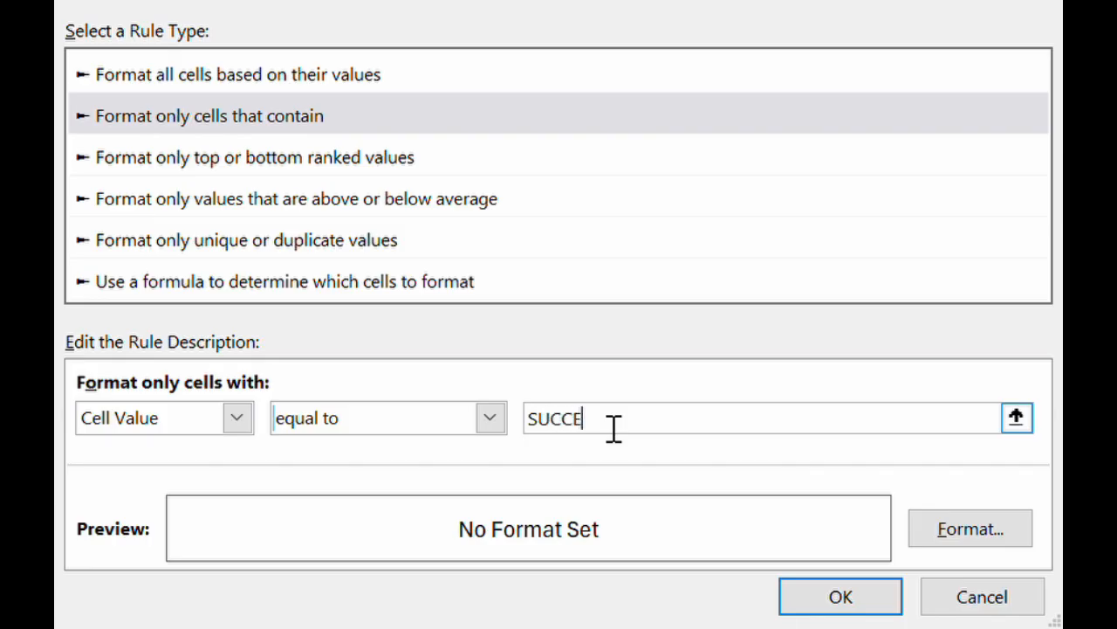
{"action": "type", "text": "SS"}
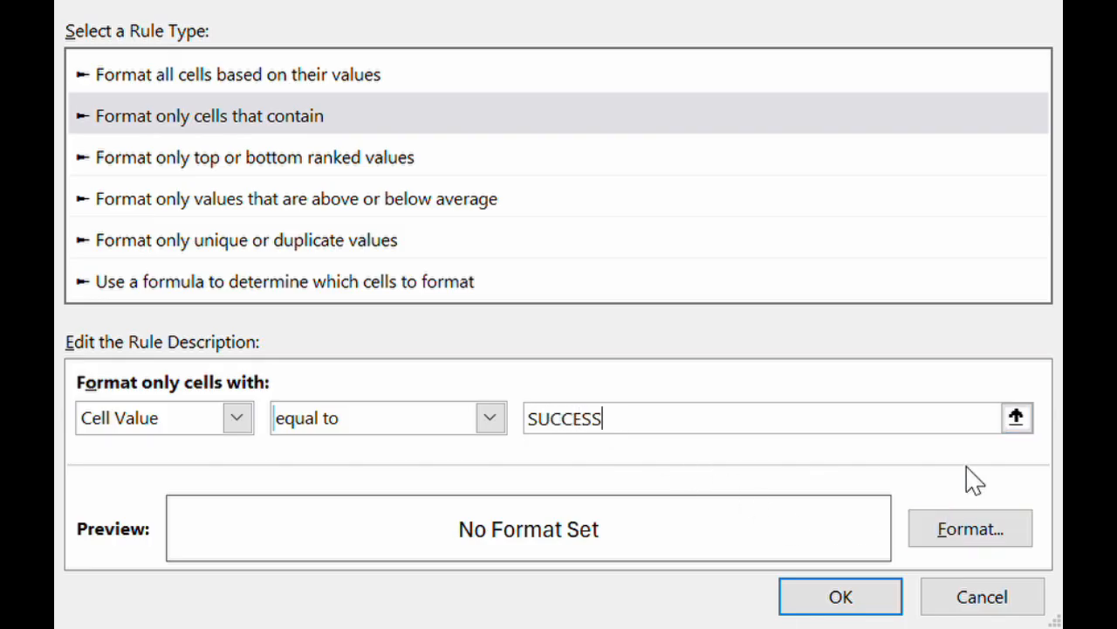
Step: Give the SUCCESS rule a light blue background fill
{"action": "left_click", "coordinate": [955, 530]}
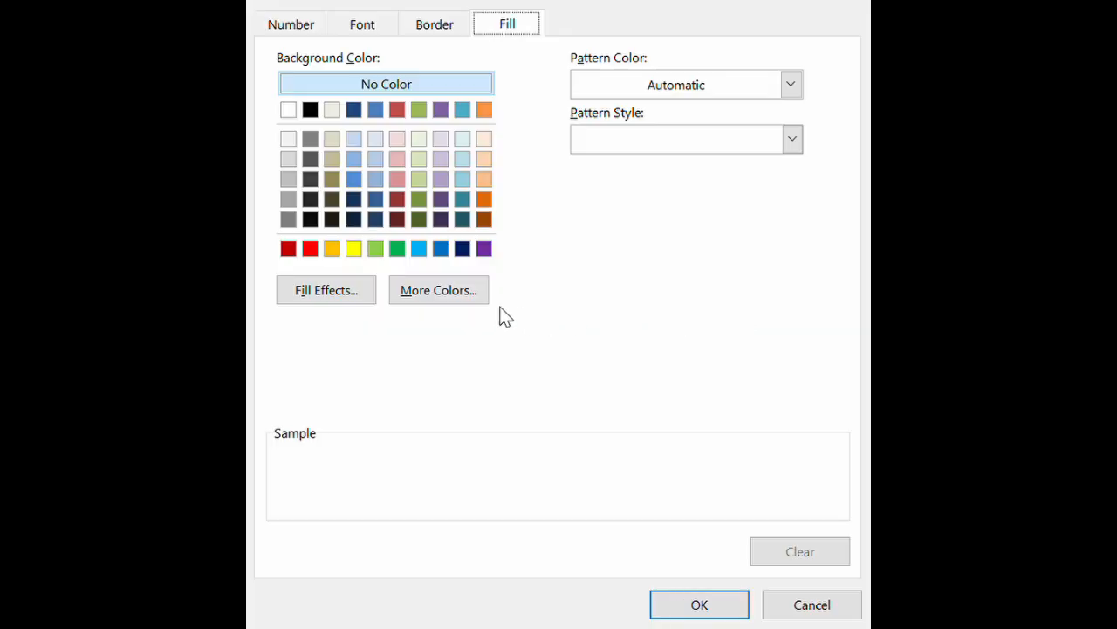
{"action": "left_click", "coordinate": [419, 249]}
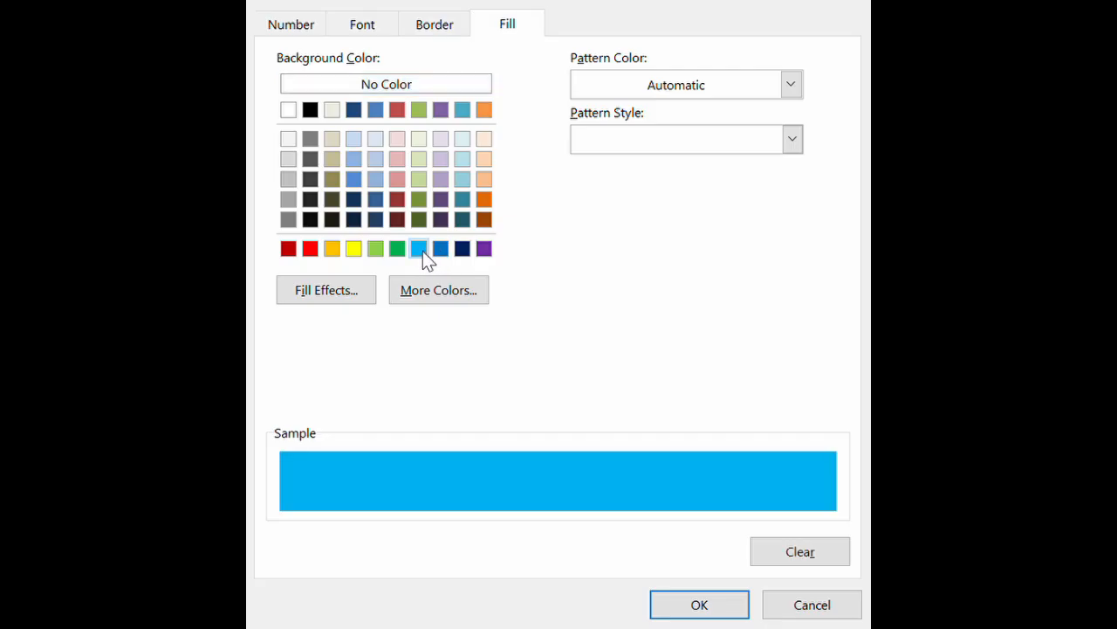
{"action": "left_click", "coordinate": [698, 605]}
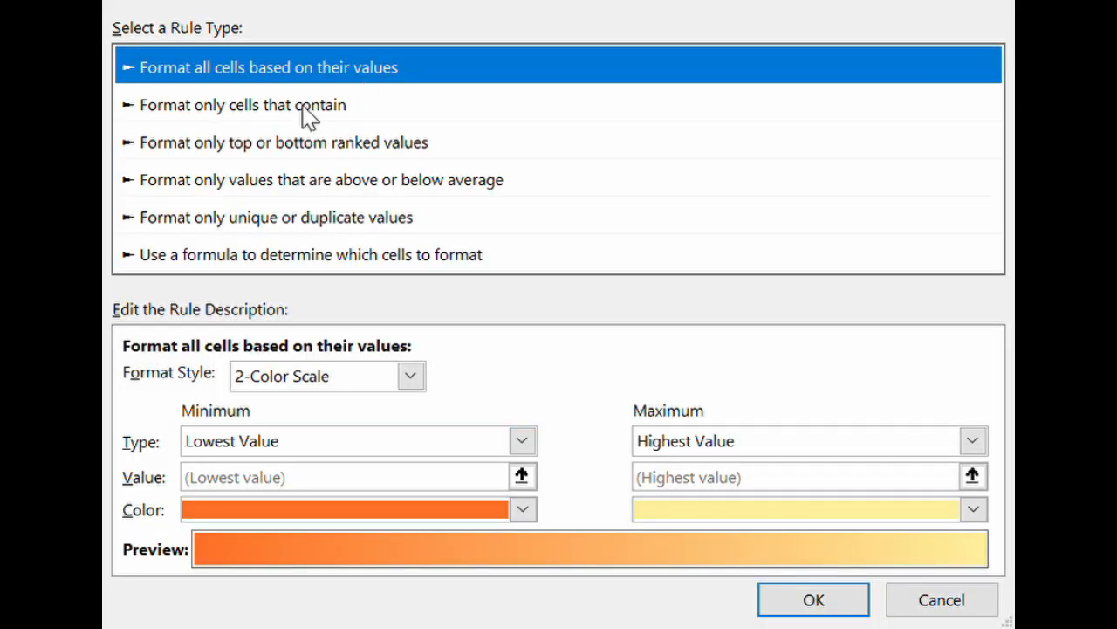
Step: Set up another rule that formats only cells that contain a Cell Value equal to FAILURE
{"action": "left_click", "coordinate": [306, 112]}
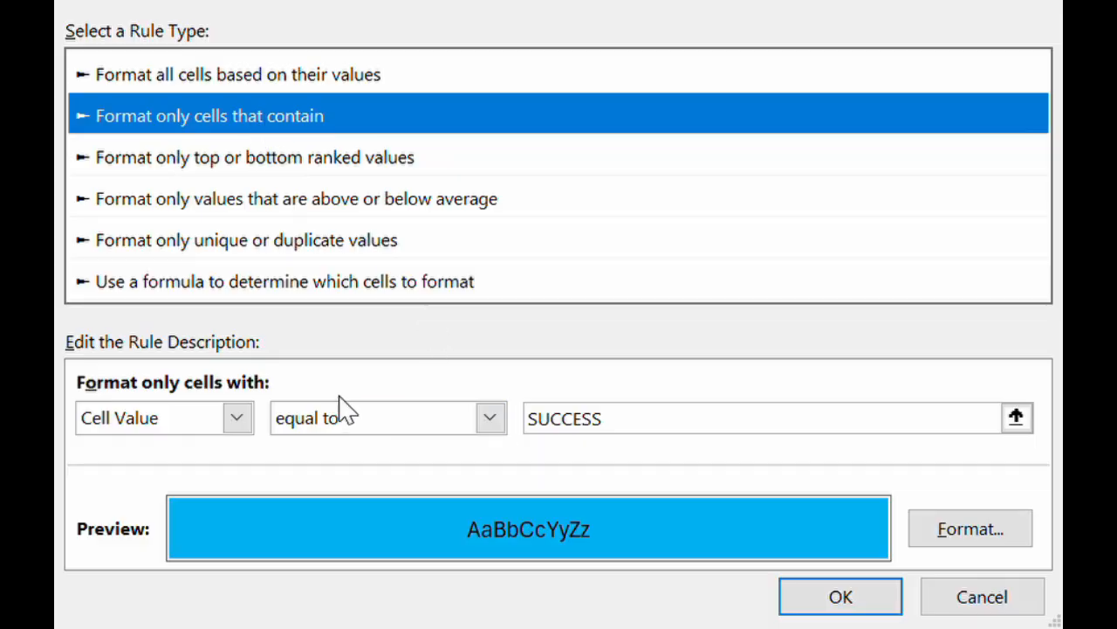
{"action": "left_click", "coordinate": [642, 433]}
{"action": "key", "text": "BackSpace"}
{"action": "key", "text": "BackSpace"}
{"action": "key", "text": "BackSpace"}
{"action": "key", "text": "BackSpace"}
{"action": "key", "text": "BackSpace"}
{"action": "key", "text": "BackSpace"}
{"action": "key", "text": "BackSpace"}
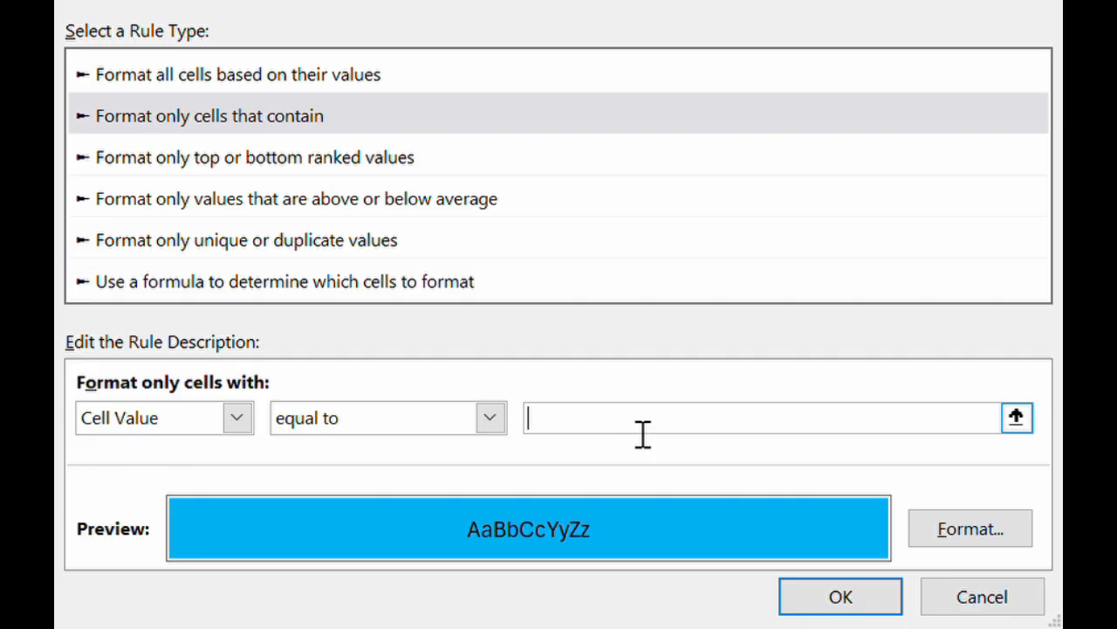
{"action": "type", "text": "FAILURE"}
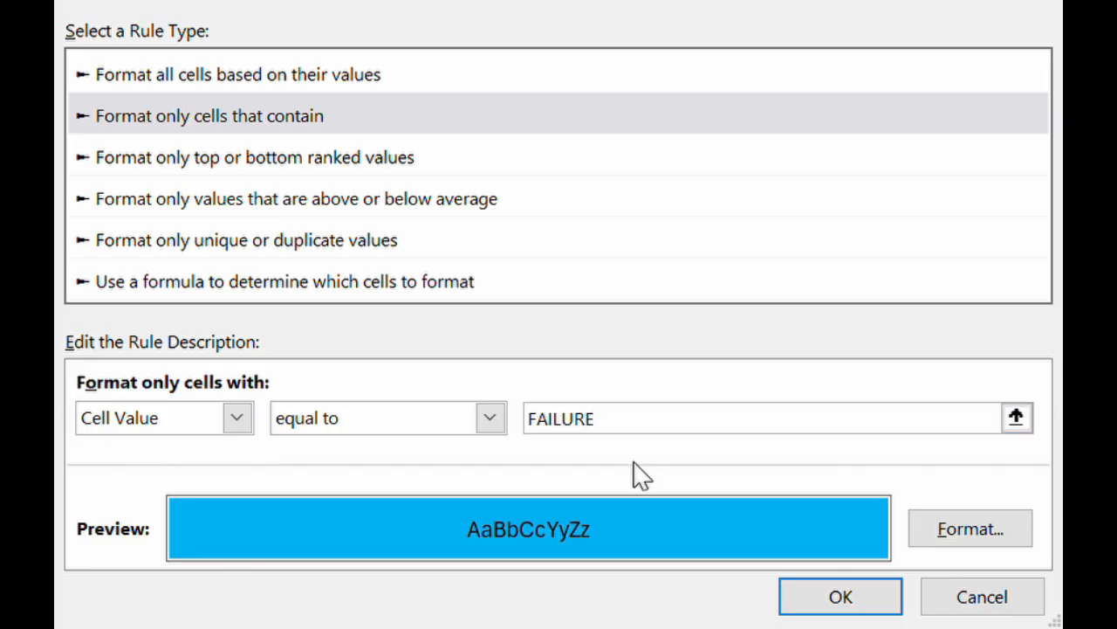
Step: Give the FAILURE rule a red background fill
{"action": "left_click", "coordinate": [965, 532]}
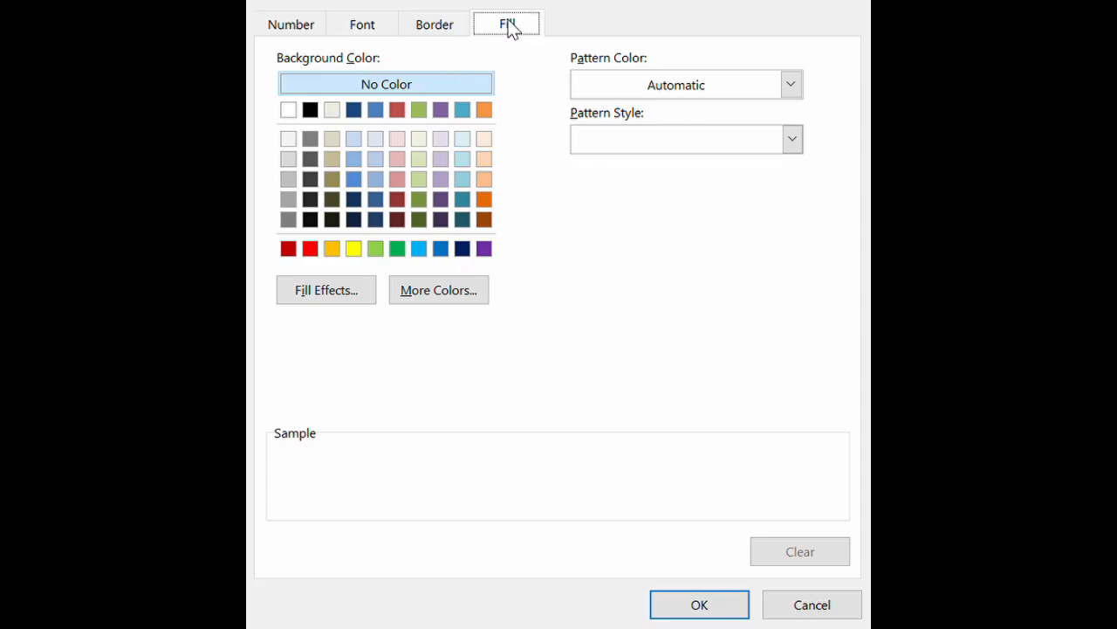
{"action": "left_click", "coordinate": [311, 249]}
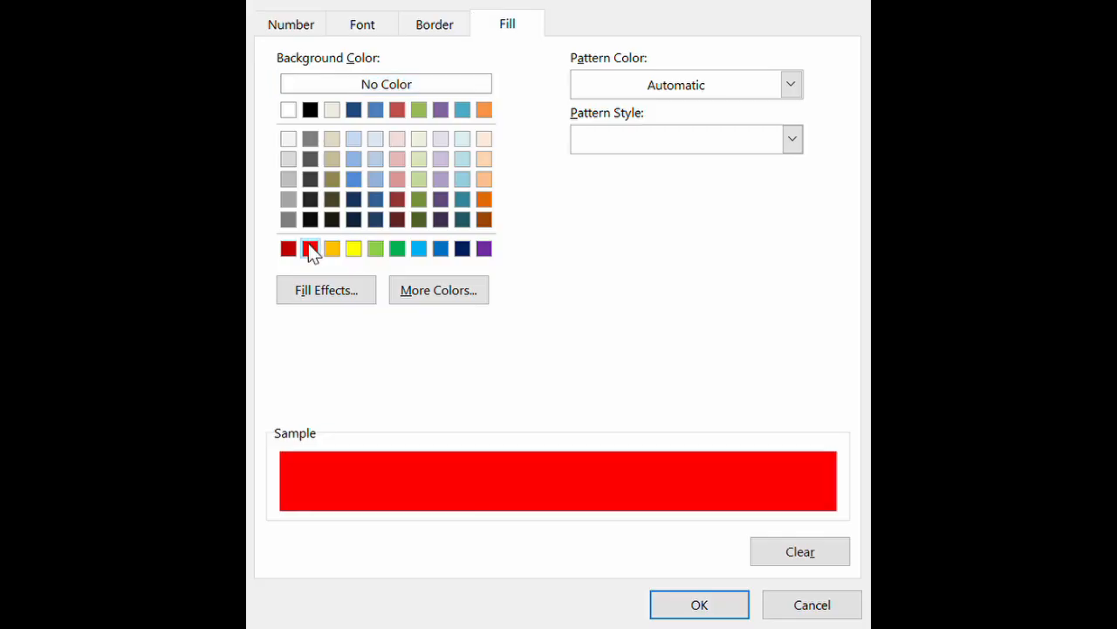
{"action": "left_click", "coordinate": [700, 604]}
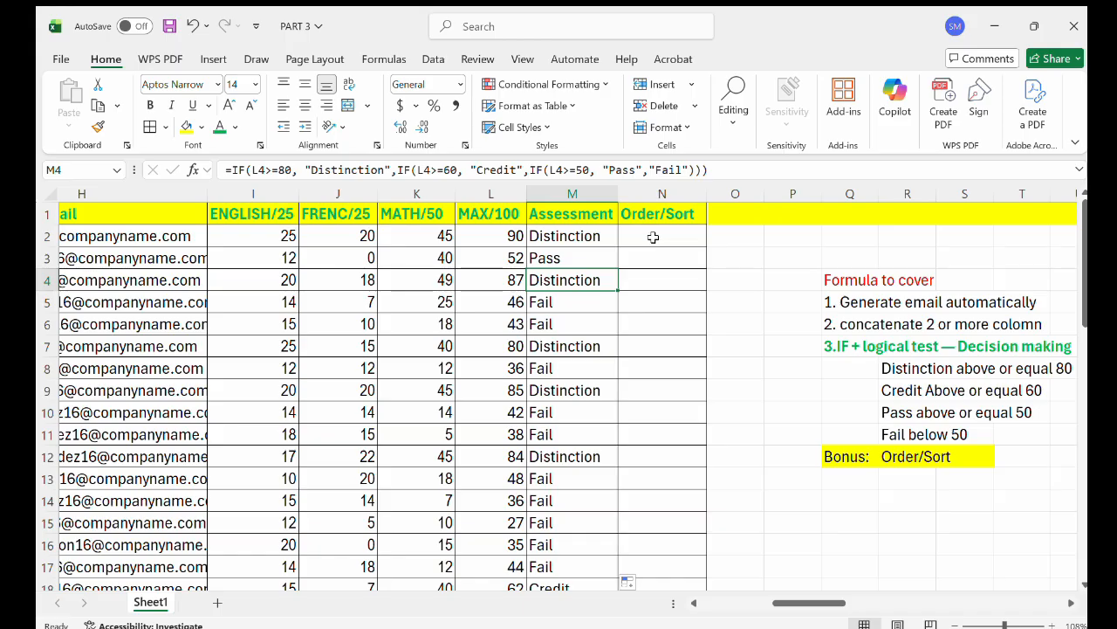